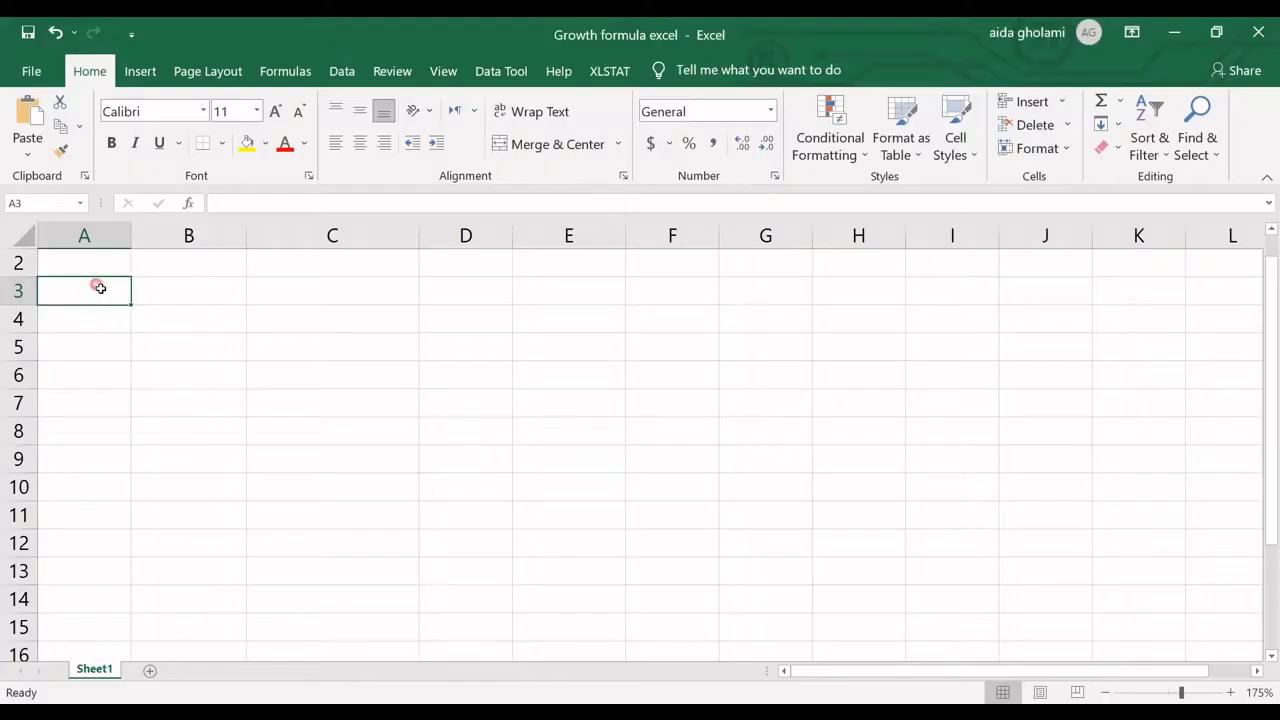
# Step: Enter the headers X and Y in cells A2 and B2
pyautogui.click(104, 266)
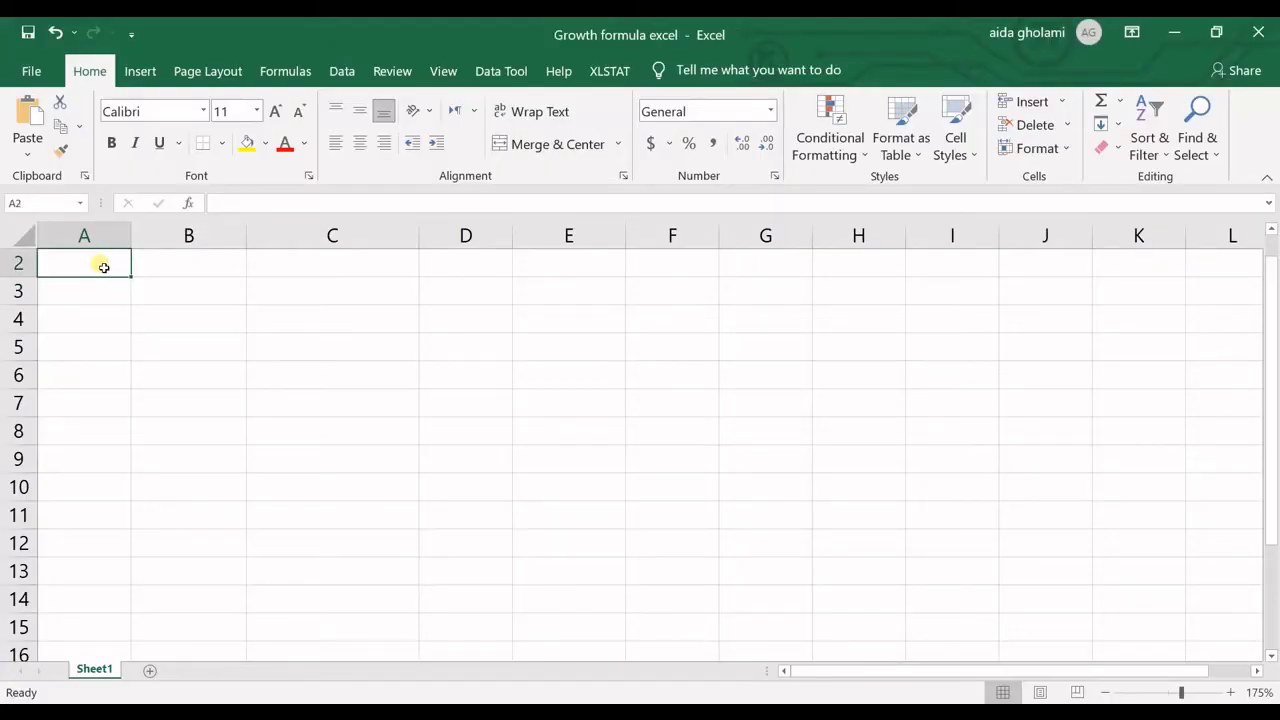
pyautogui.write('X')
pyautogui.press('Tab')
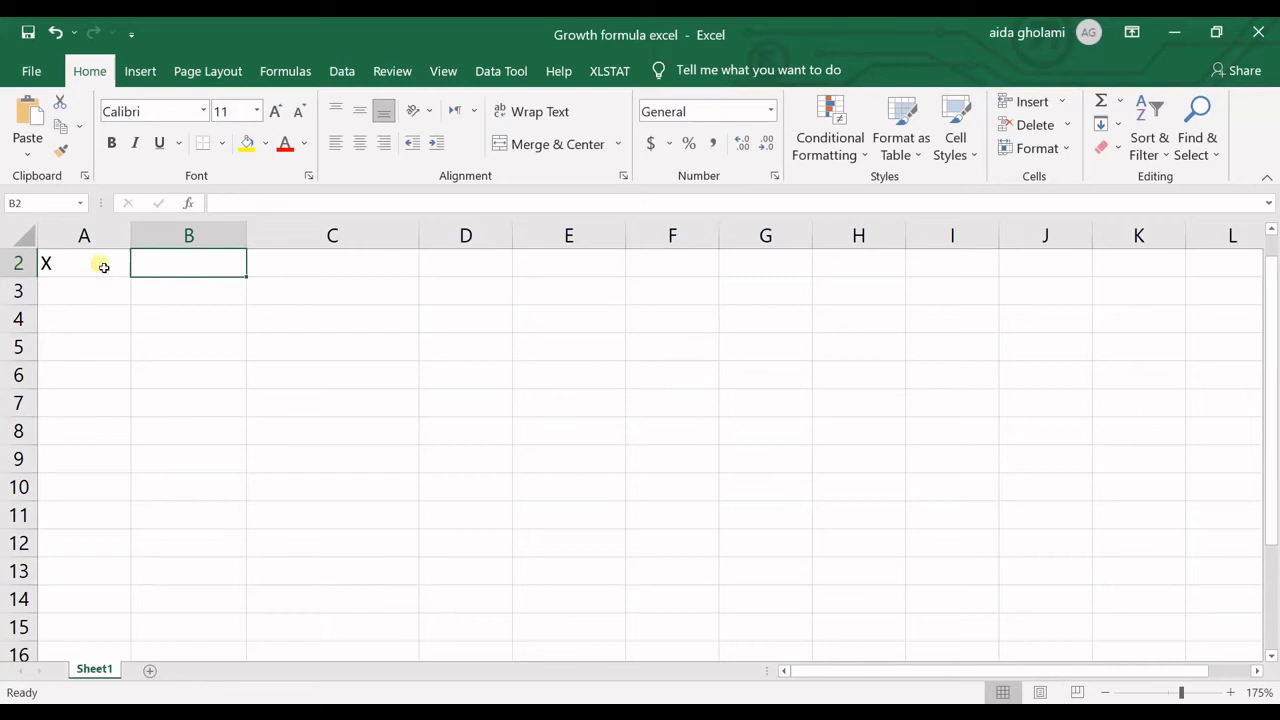
pyautogui.write('Y')
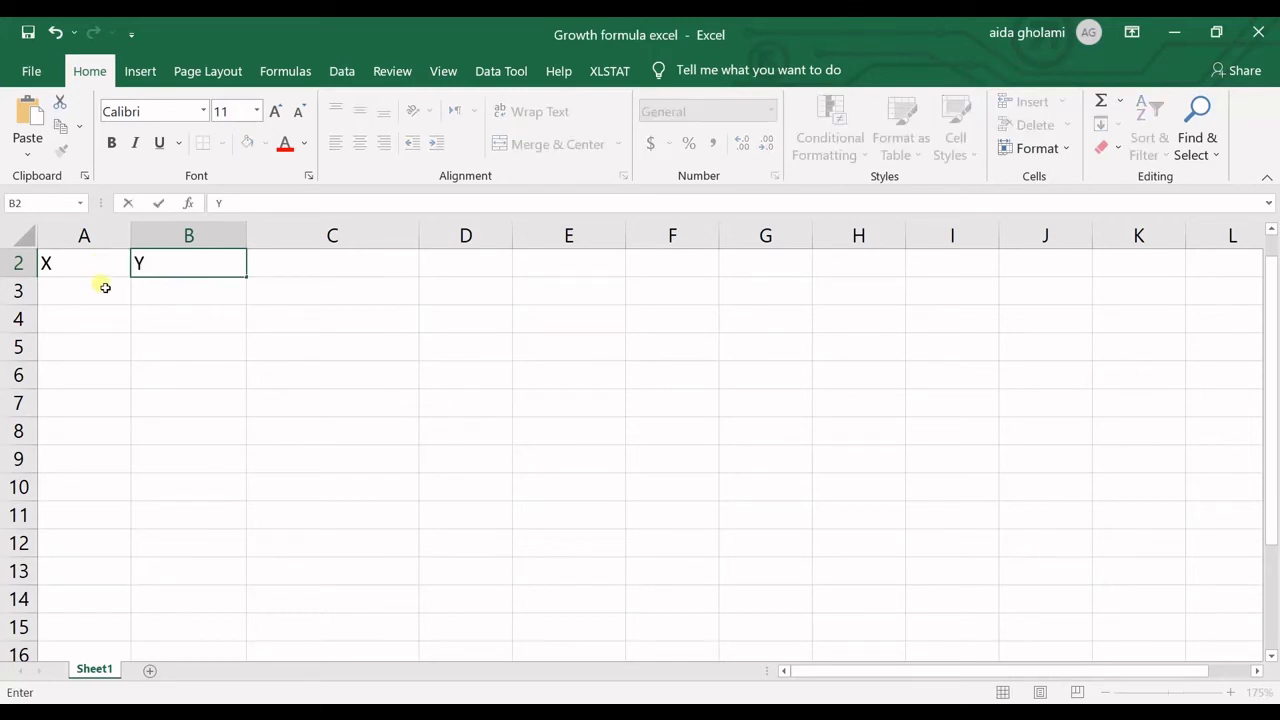
# Step: Put 2000 in C2 and 0.1 in D2, then select A3:A9 for the X values
pyautogui.click(400, 272)
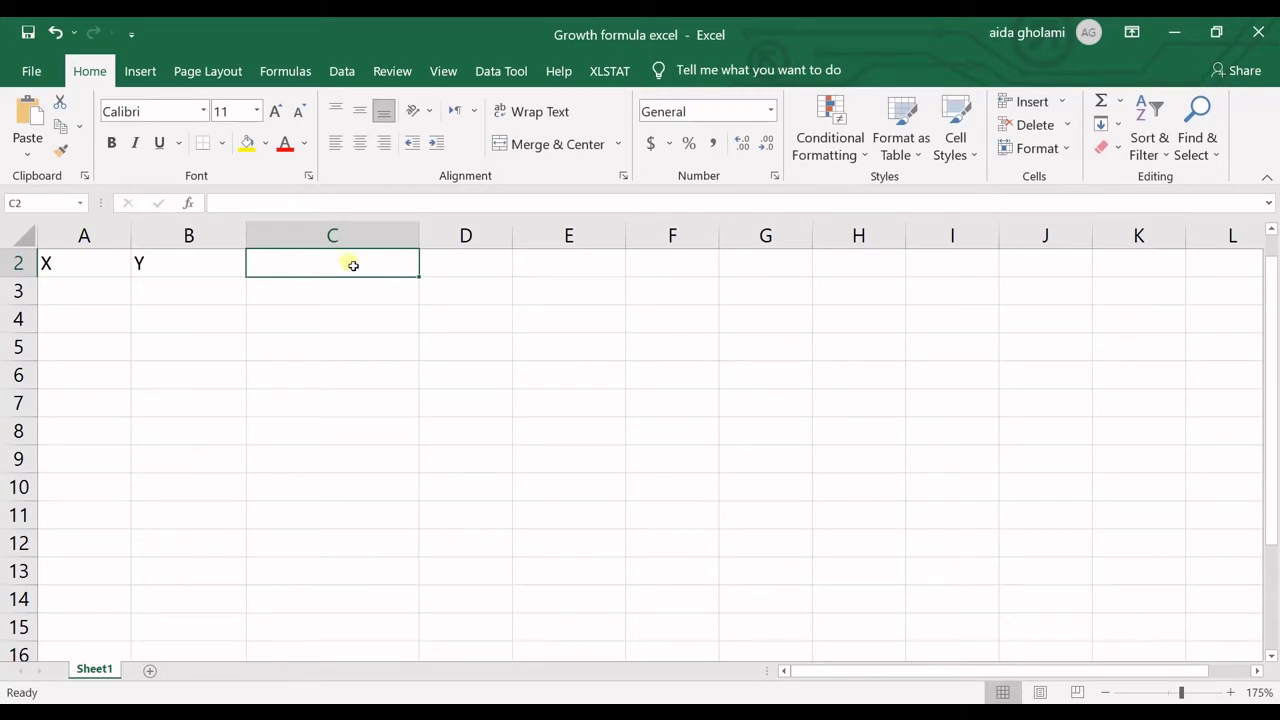
pyautogui.write('2000')
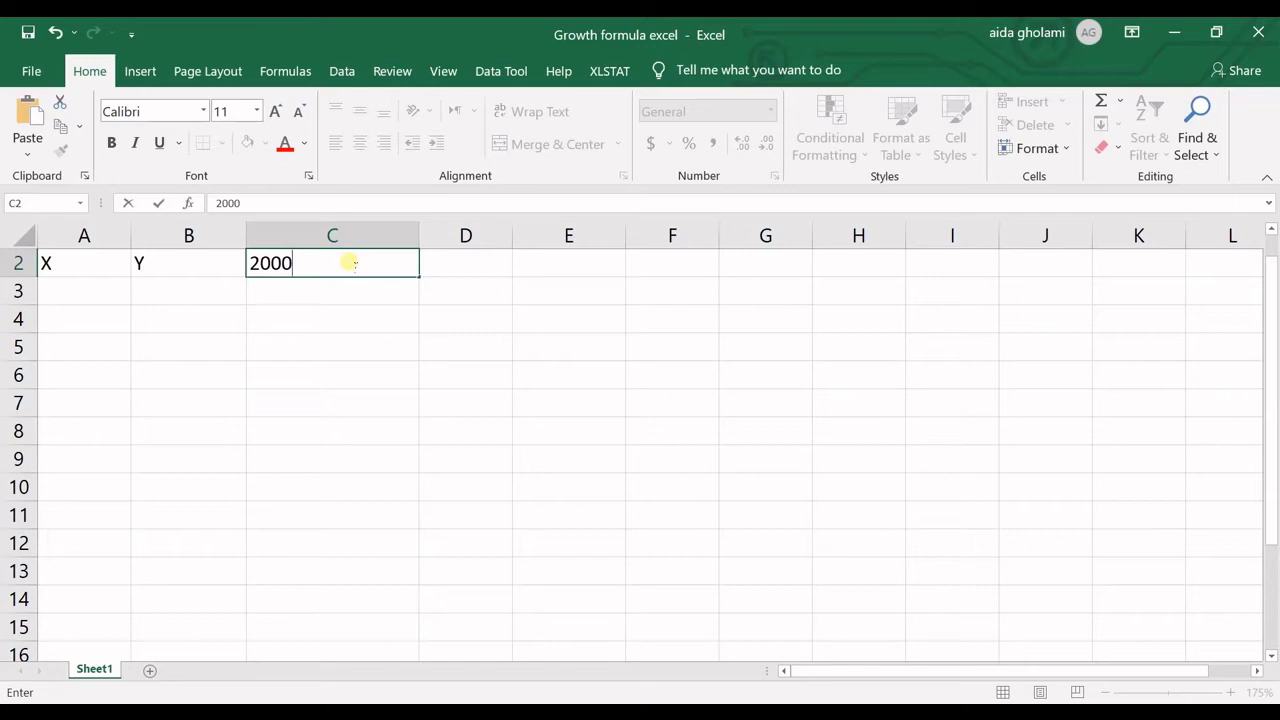
pyautogui.click(453, 272)
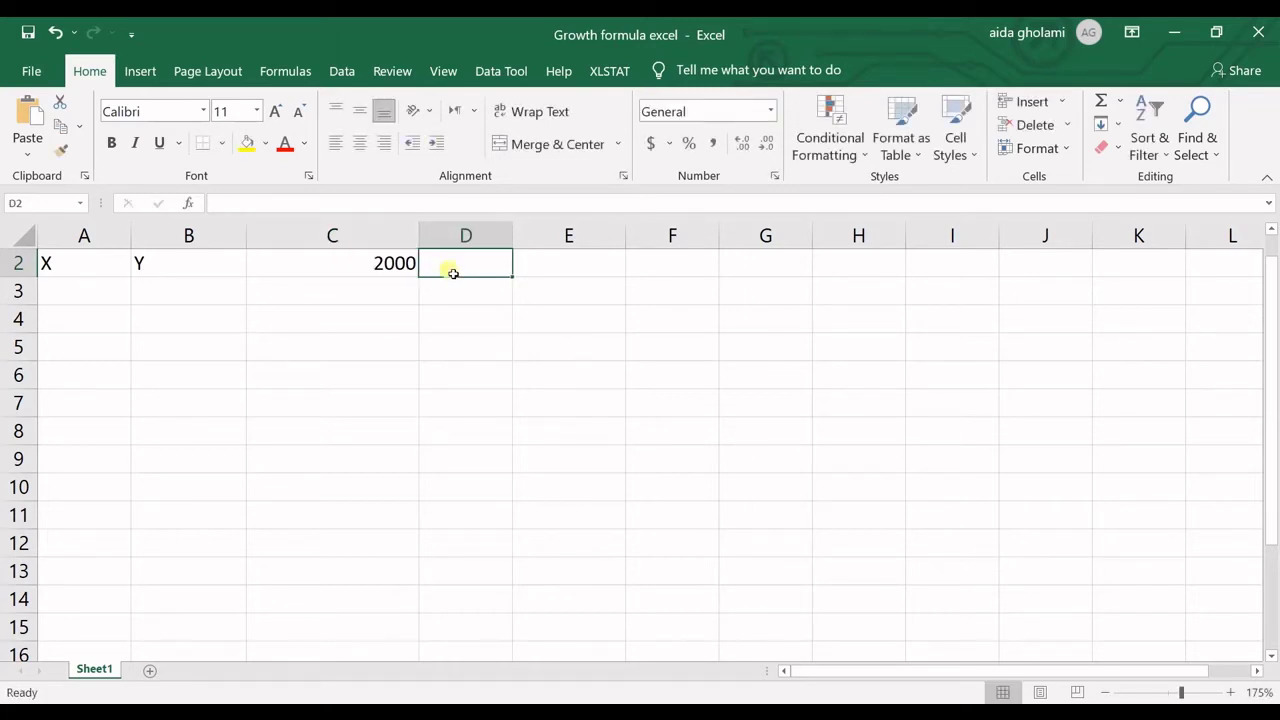
pyautogui.write('0.1')
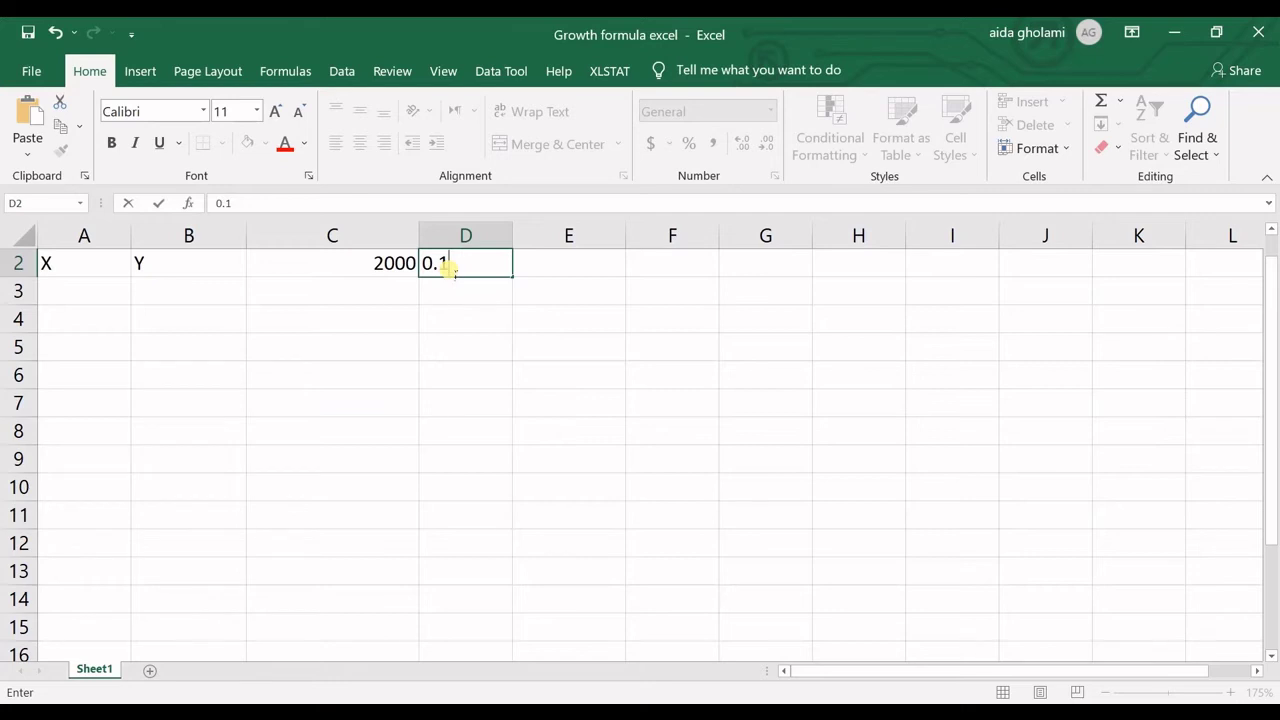
pyautogui.click(466, 290)
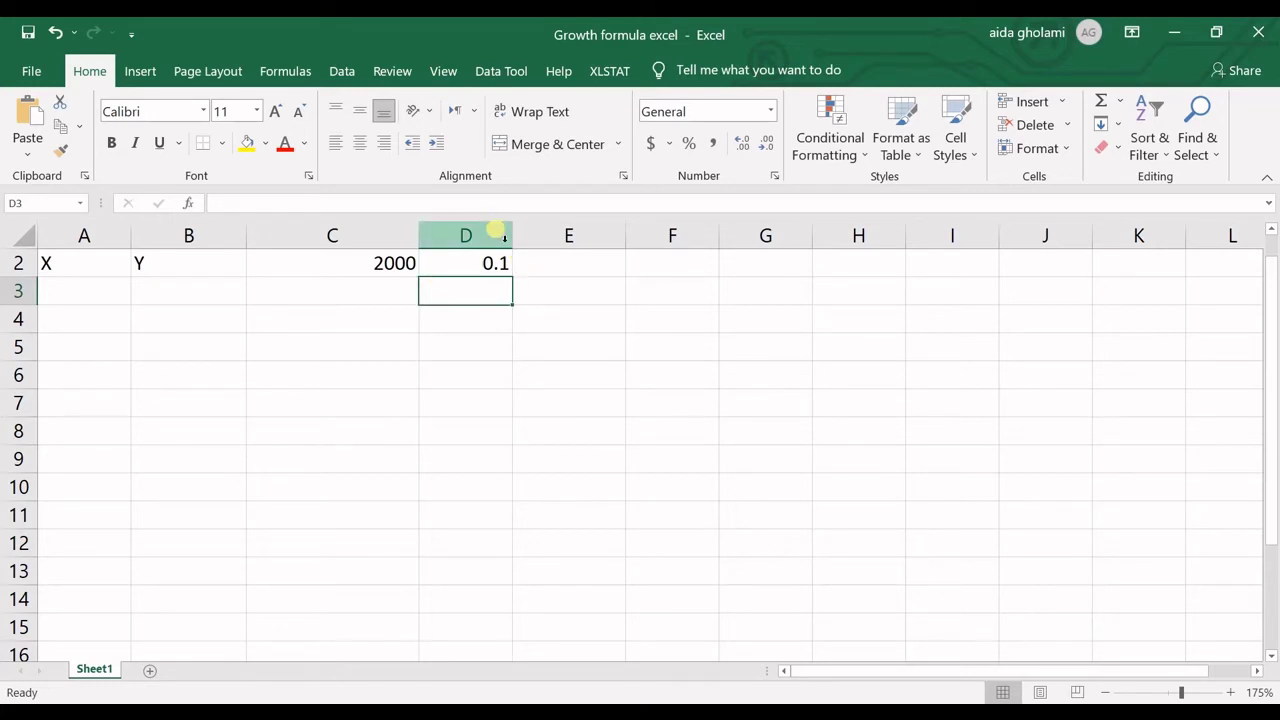
pyautogui.click(114, 296)
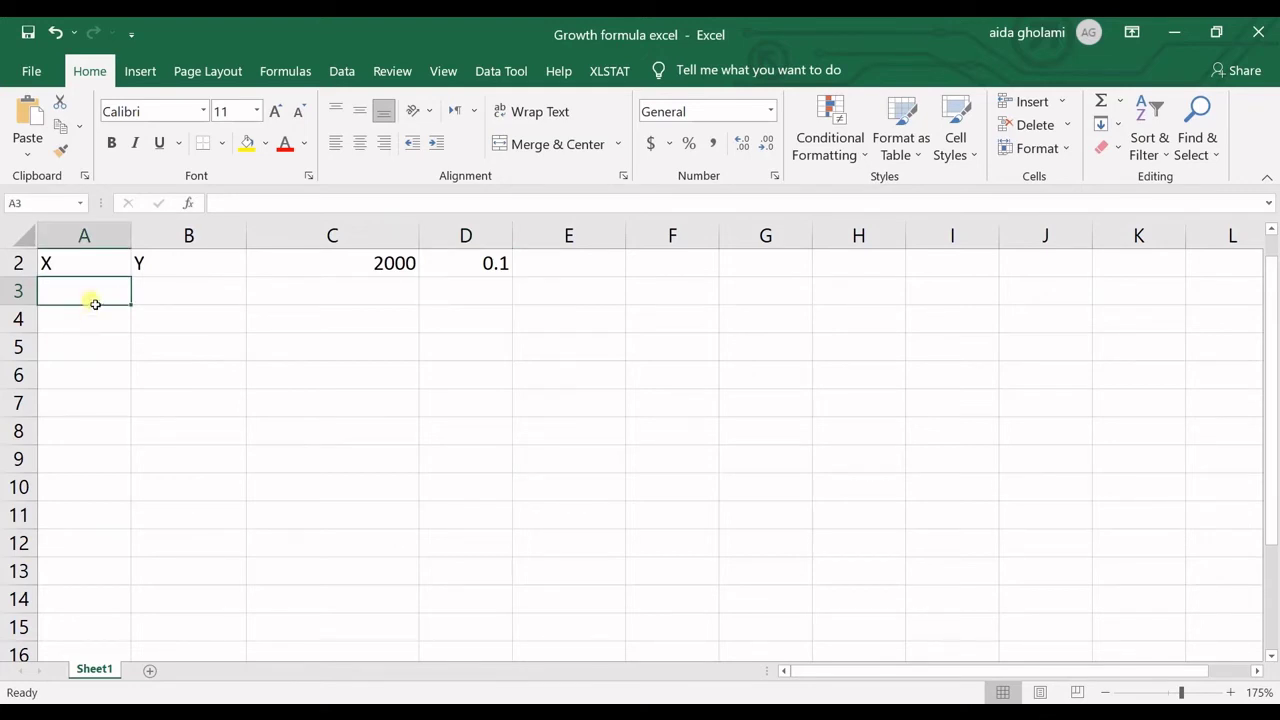
pyautogui.moveTo(94, 294); pyautogui.dragTo(106, 475)
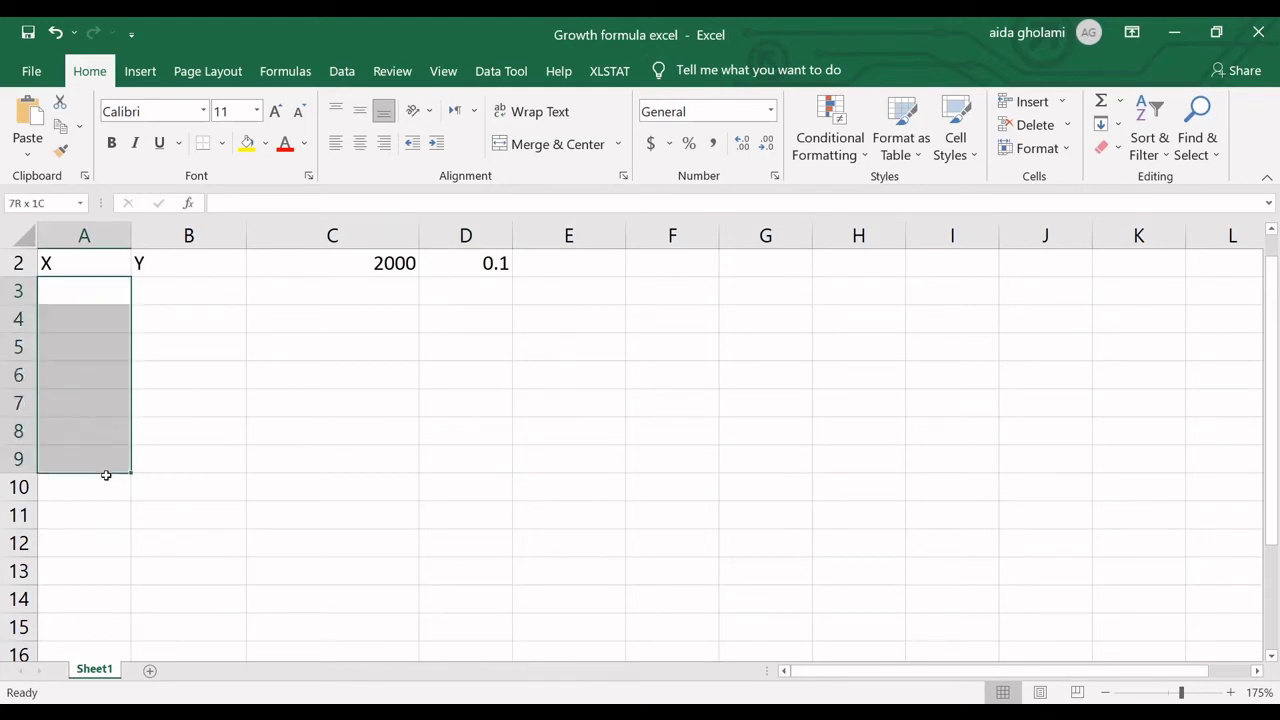
# Step: Type the note y=2000*(0.1)^time into cell C3
pyautogui.click(449, 409)
pyautogui.click(391, 294)
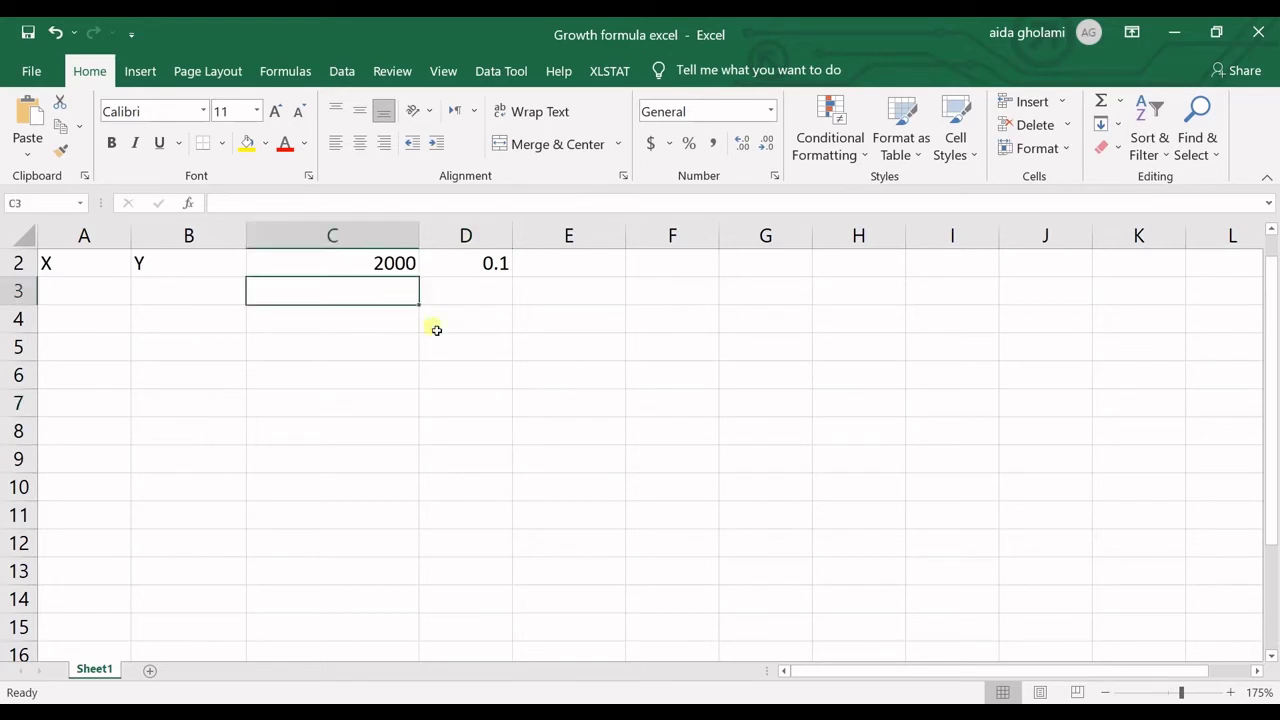
pyautogui.write('y=')
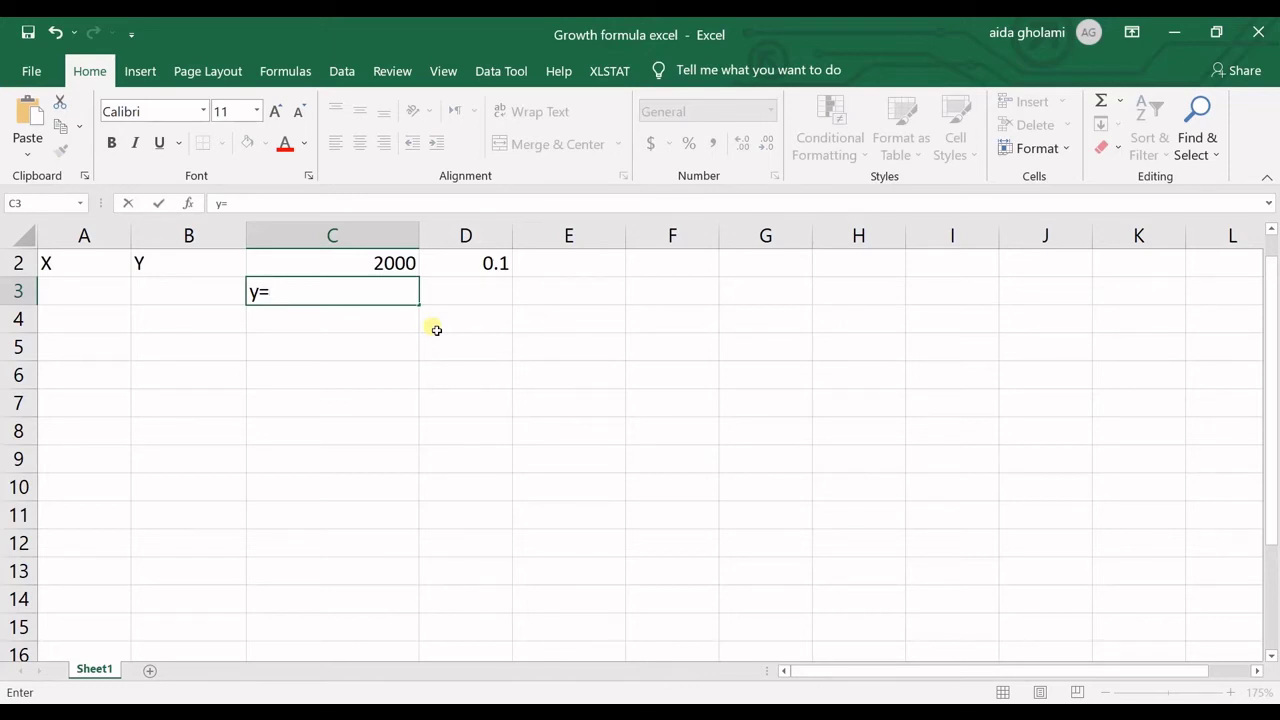
pyautogui.write('2000')
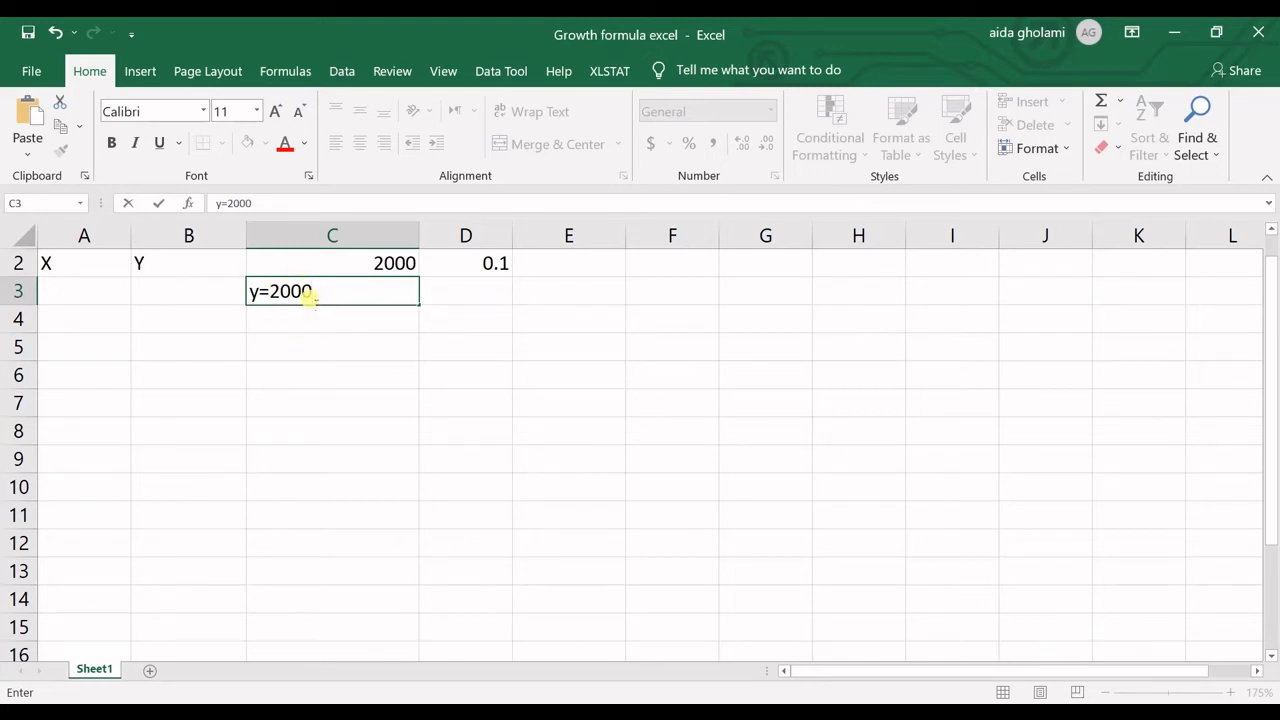
pyautogui.write('*(0.1)^time')
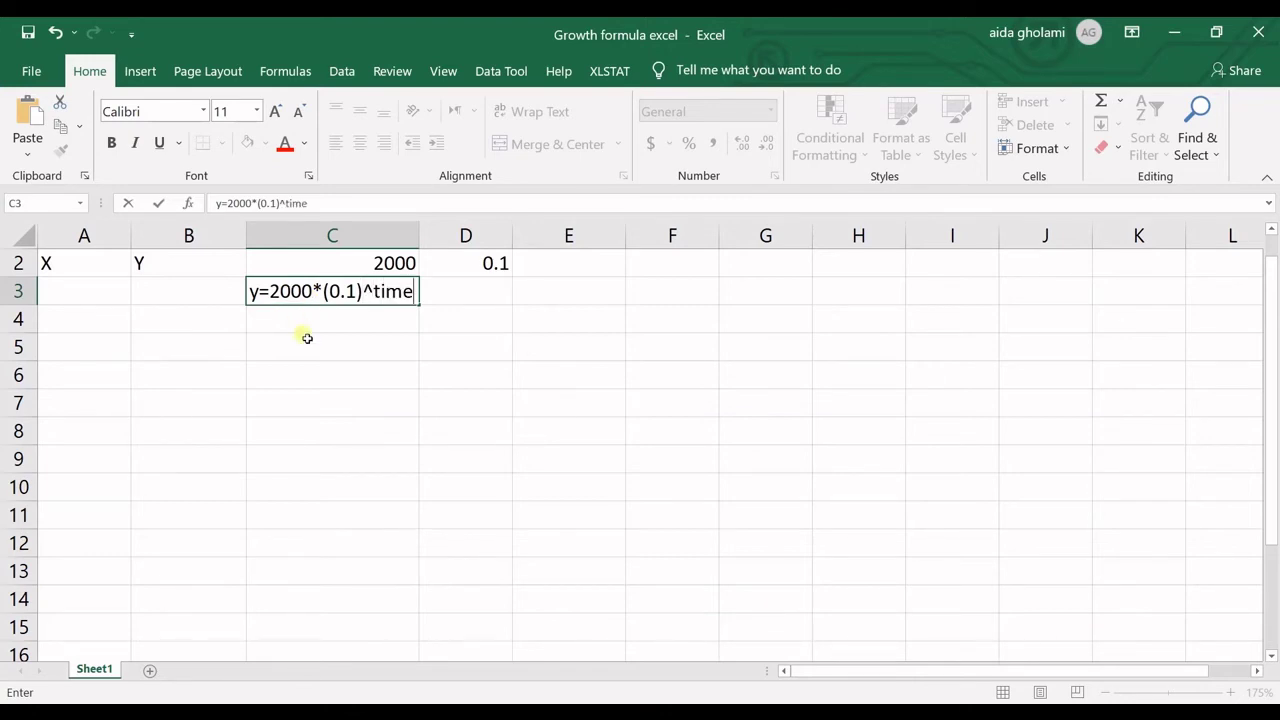
pyautogui.click(310, 344)
# Step: Review the C3 equation in edit mode and leave it unchanged
pyautogui.click(292, 291)
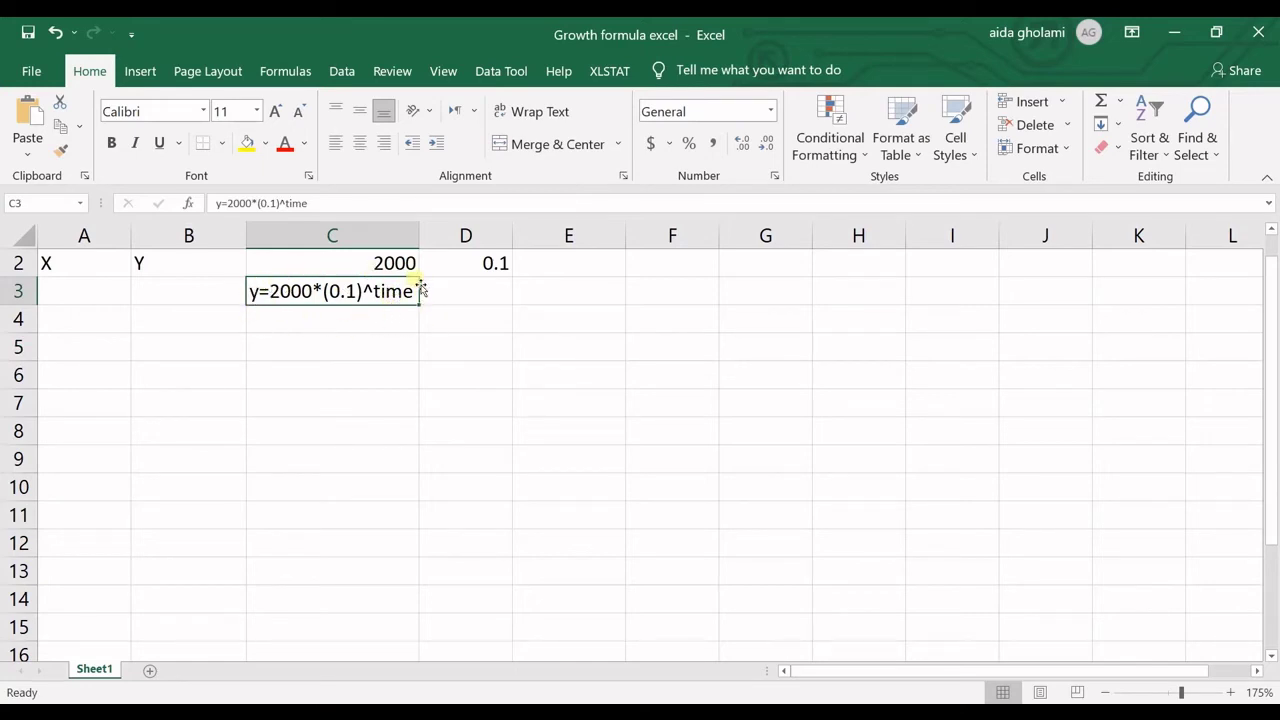
pyautogui.doubleClick(354, 291)
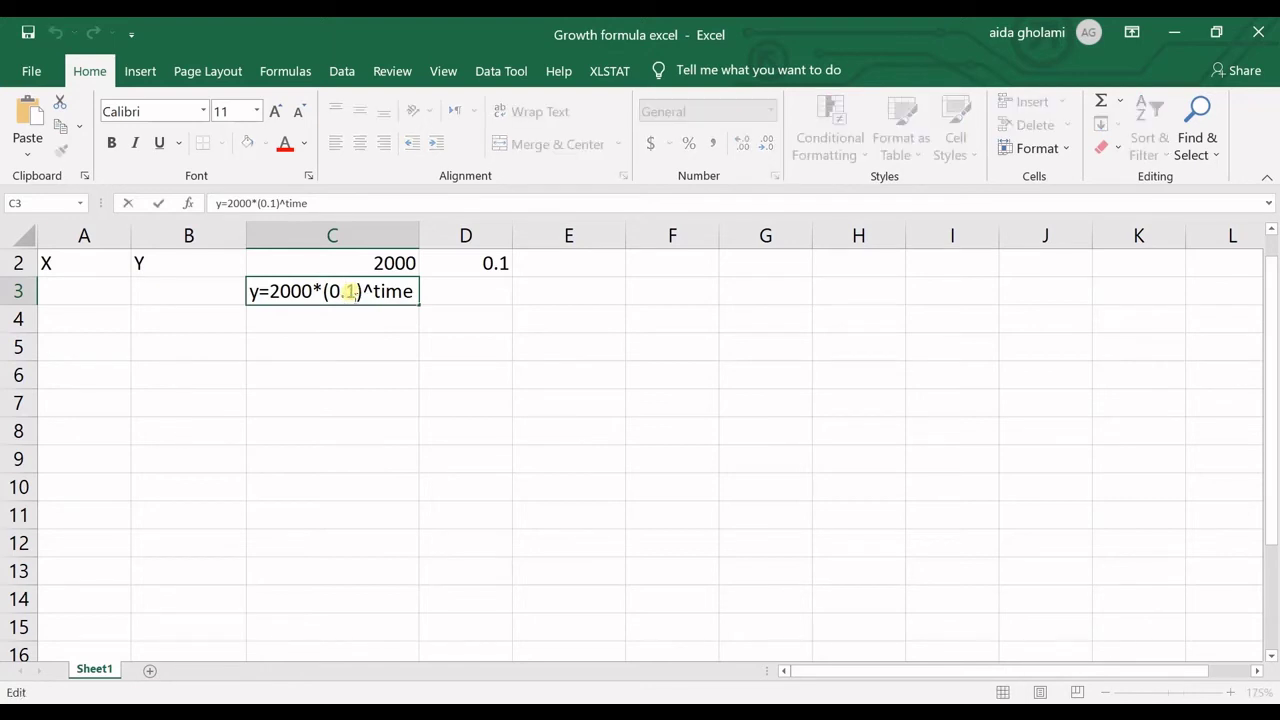
pyautogui.moveTo(357, 291); pyautogui.dragTo(343, 291)
pyautogui.press('Left')
pyautogui.press('Escape')
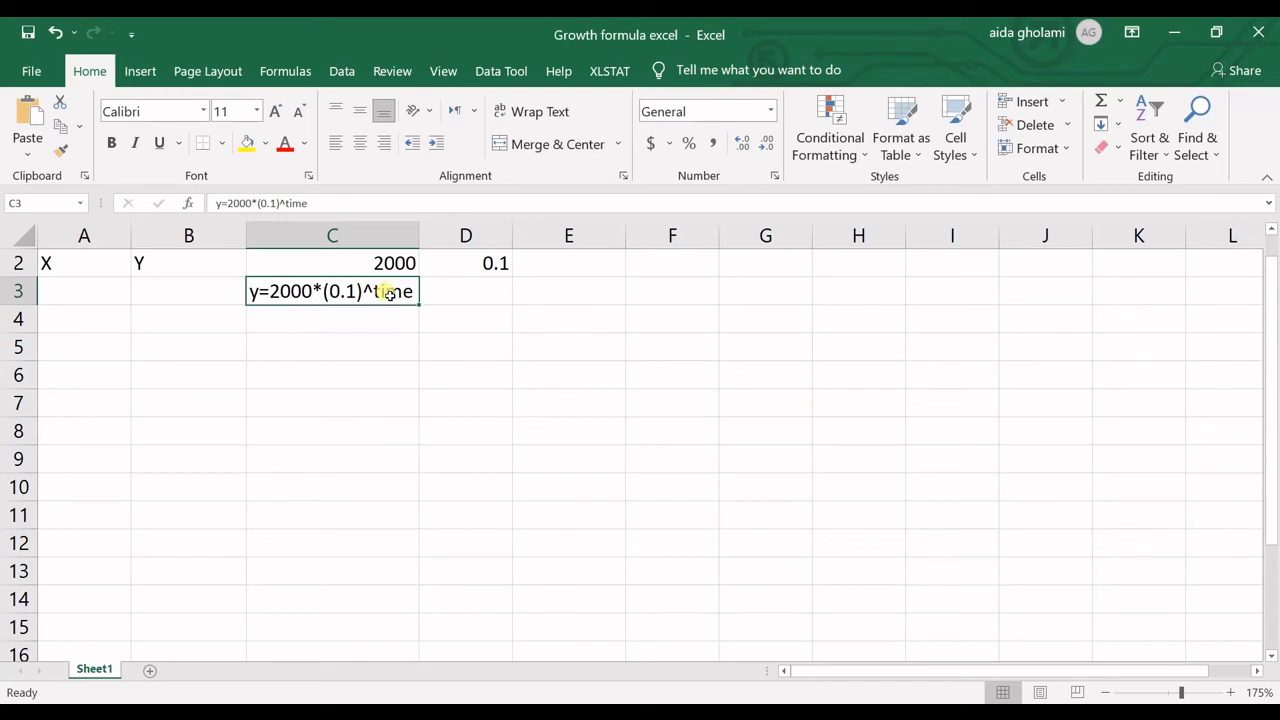
# Step: Fill the X column A3:A8 with the values 1 through 6
pyautogui.click(67, 300)
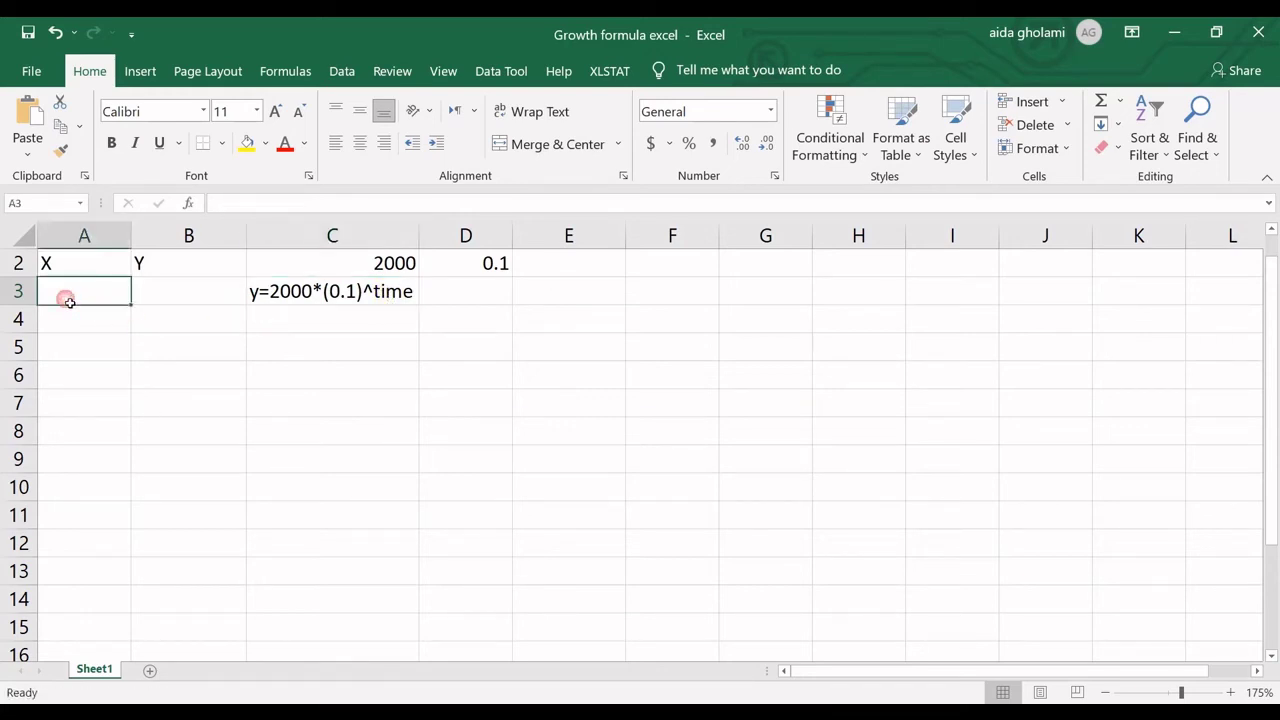
pyautogui.write('1')
pyautogui.press('Return')
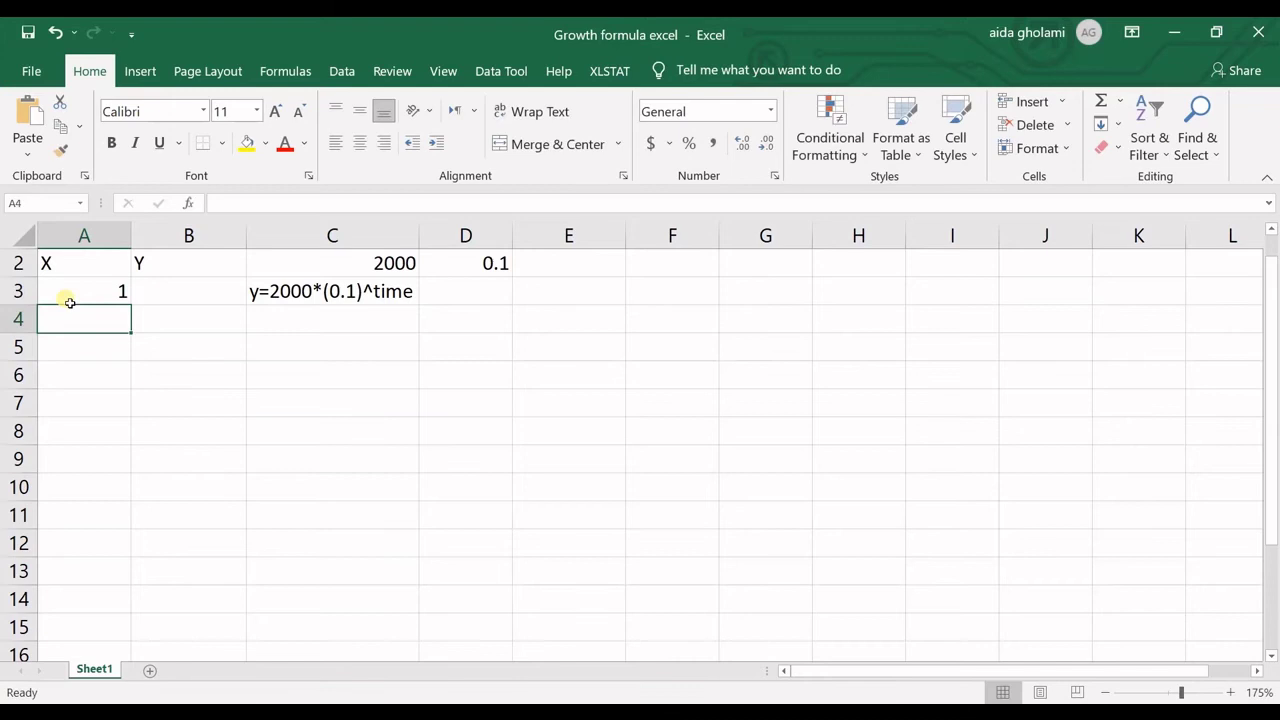
pyautogui.write('2')
pyautogui.press('Return')
pyautogui.write('3')
pyautogui.press('Return')
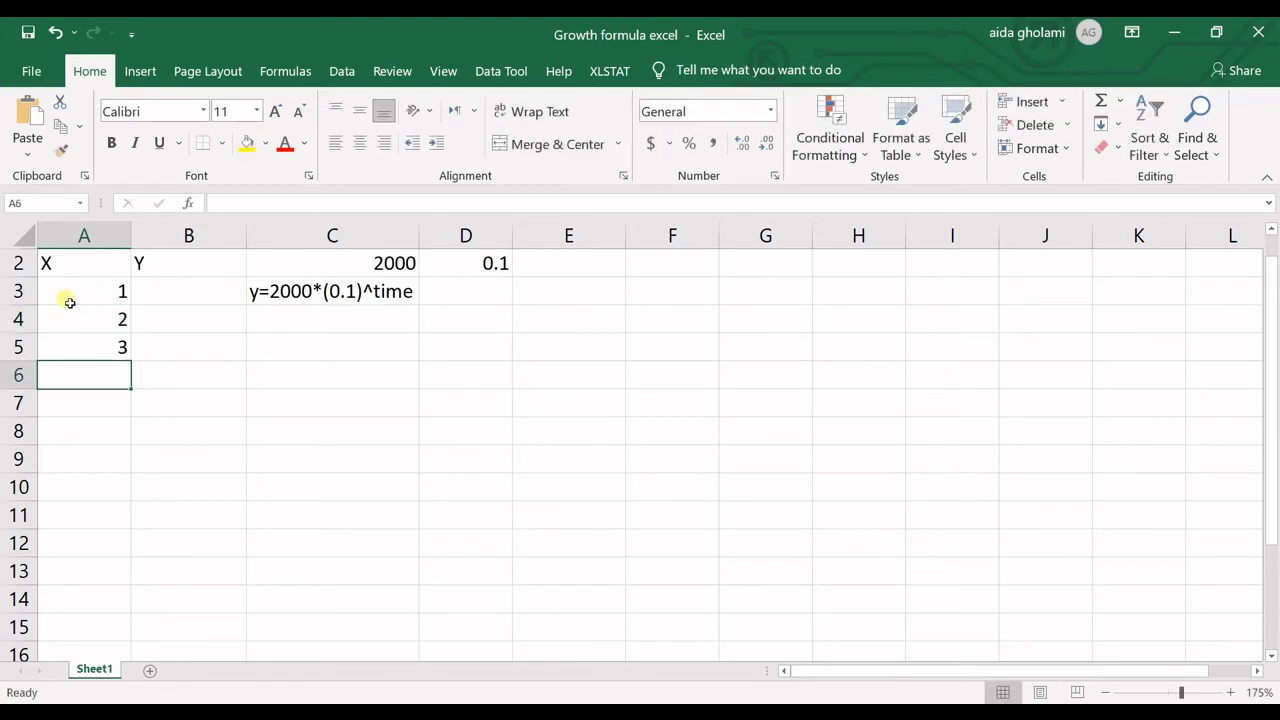
pyautogui.write('4')
pyautogui.press('Return')
pyautogui.write('5')
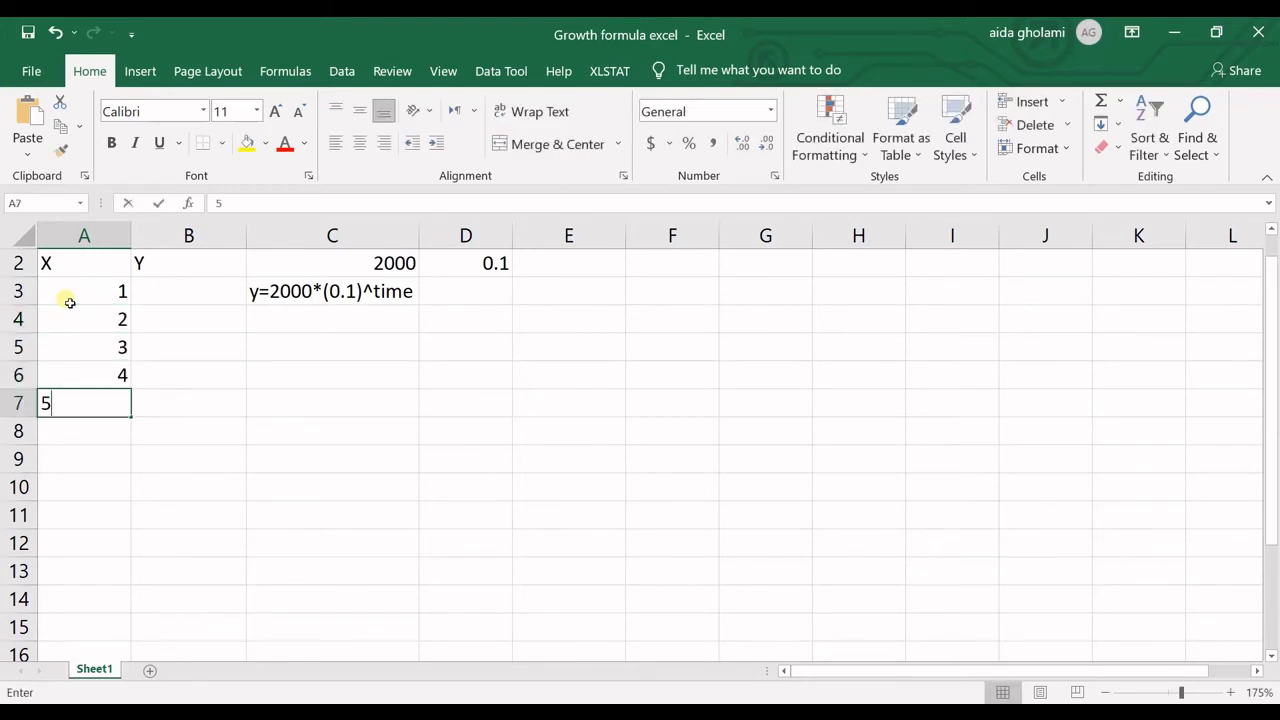
pyautogui.press('Return')
pyautogui.write('6')
pyautogui.press('Return')
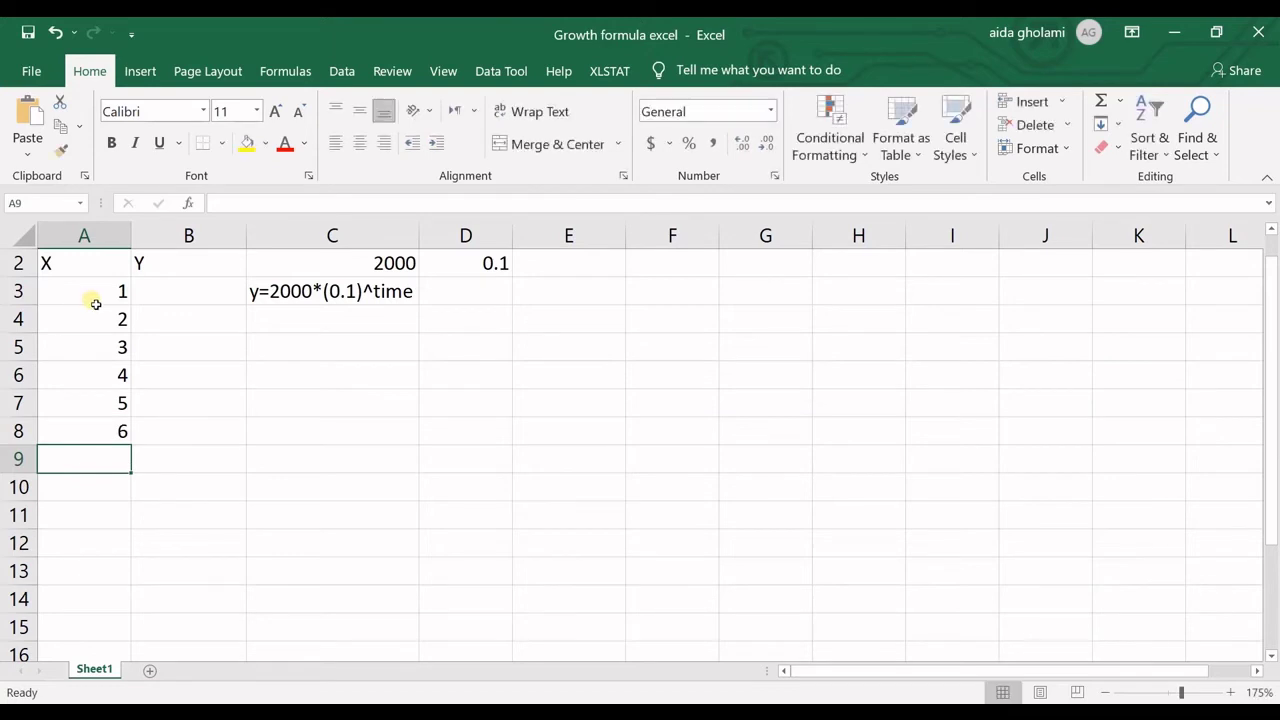
# Step: Enter the Y values 2000, 2250 and 2267 in B3:B5
pyautogui.click(210, 290)
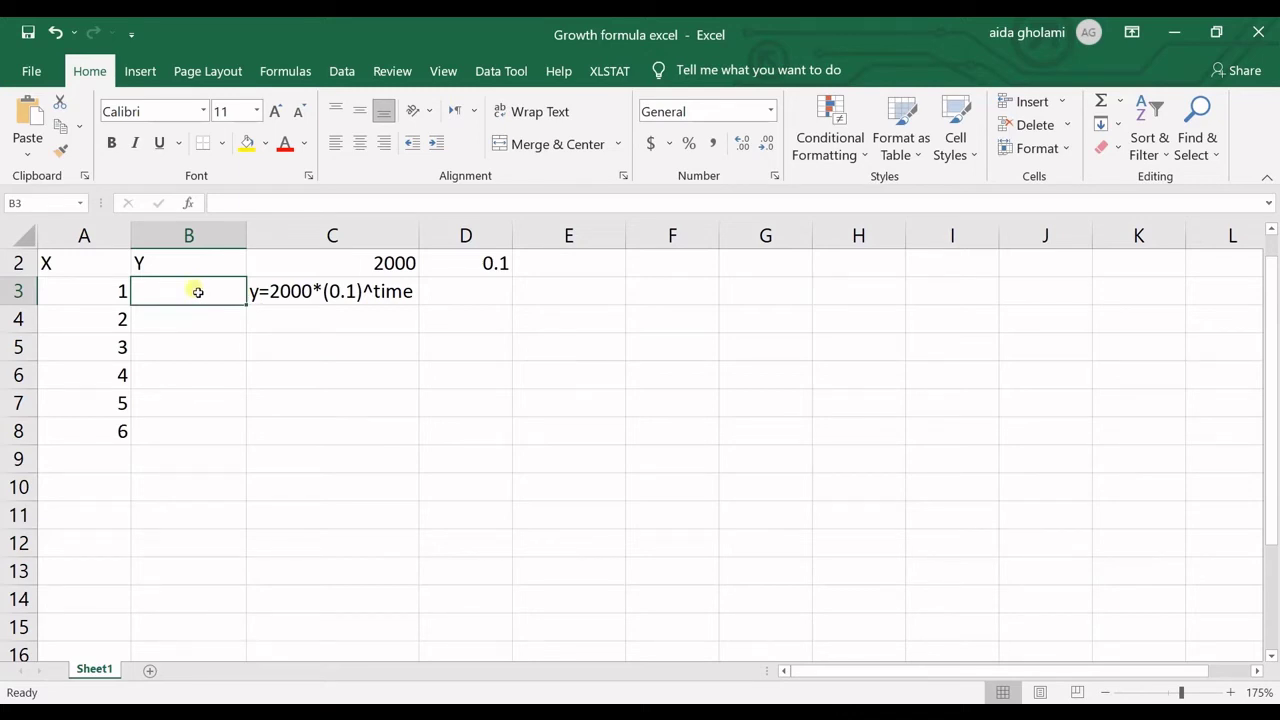
pyautogui.write('2')
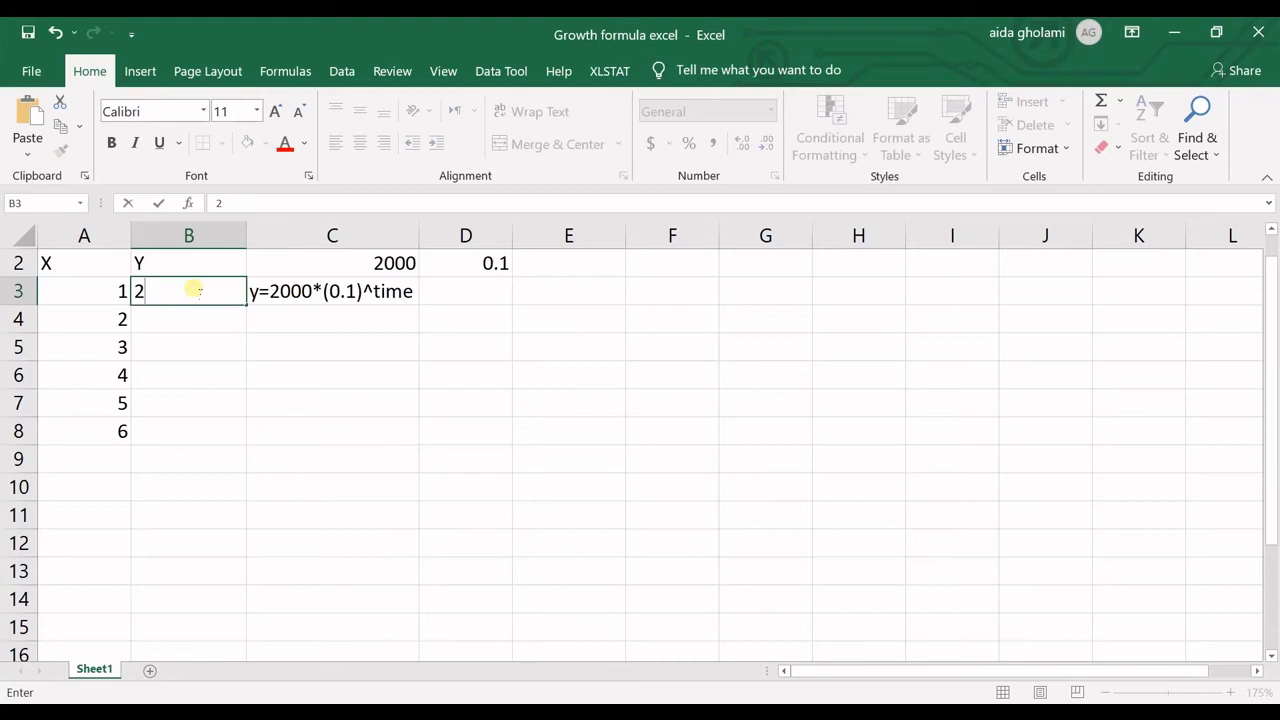
pyautogui.write('000')
pyautogui.press('Return')
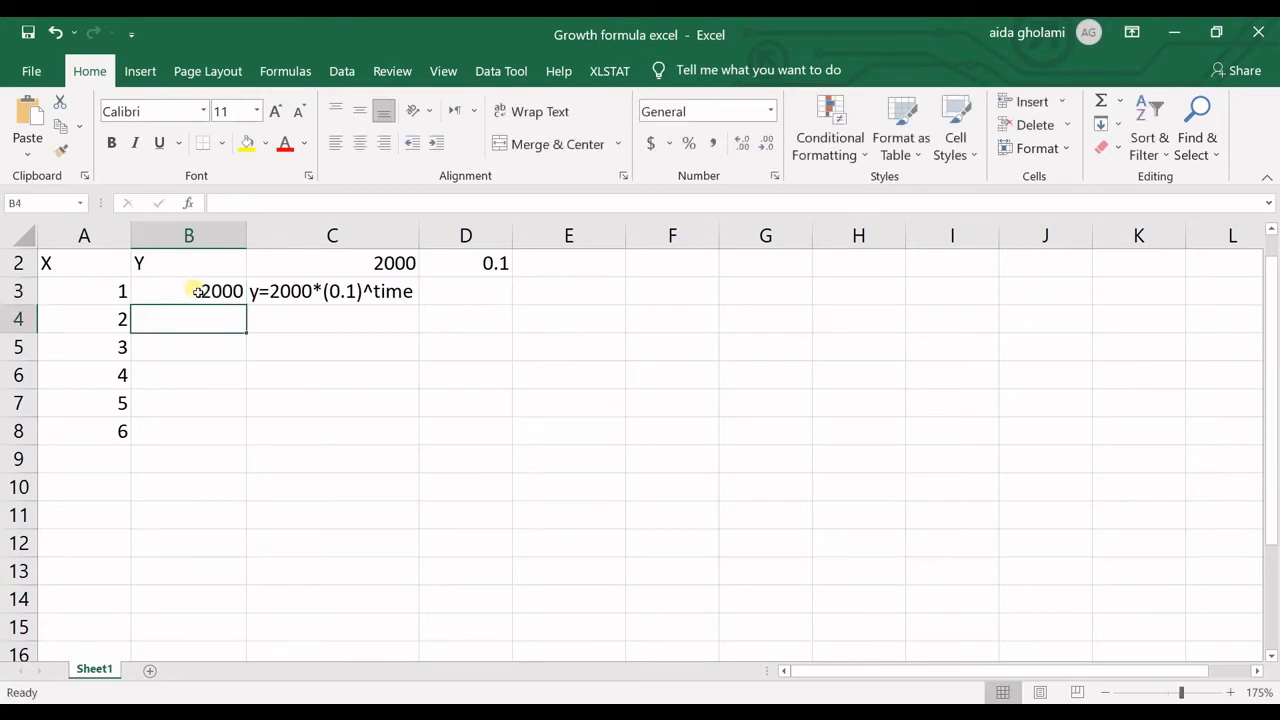
pyautogui.write('2')
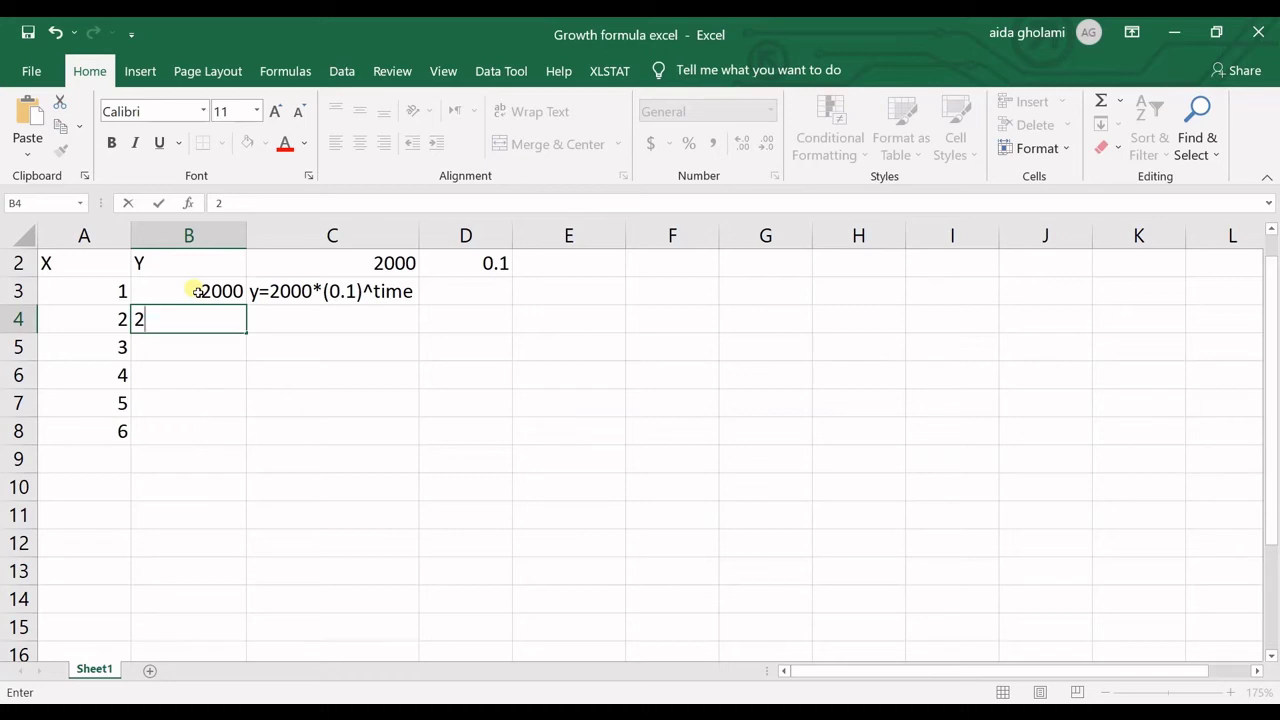
pyautogui.write('250')
pyautogui.press('Return')
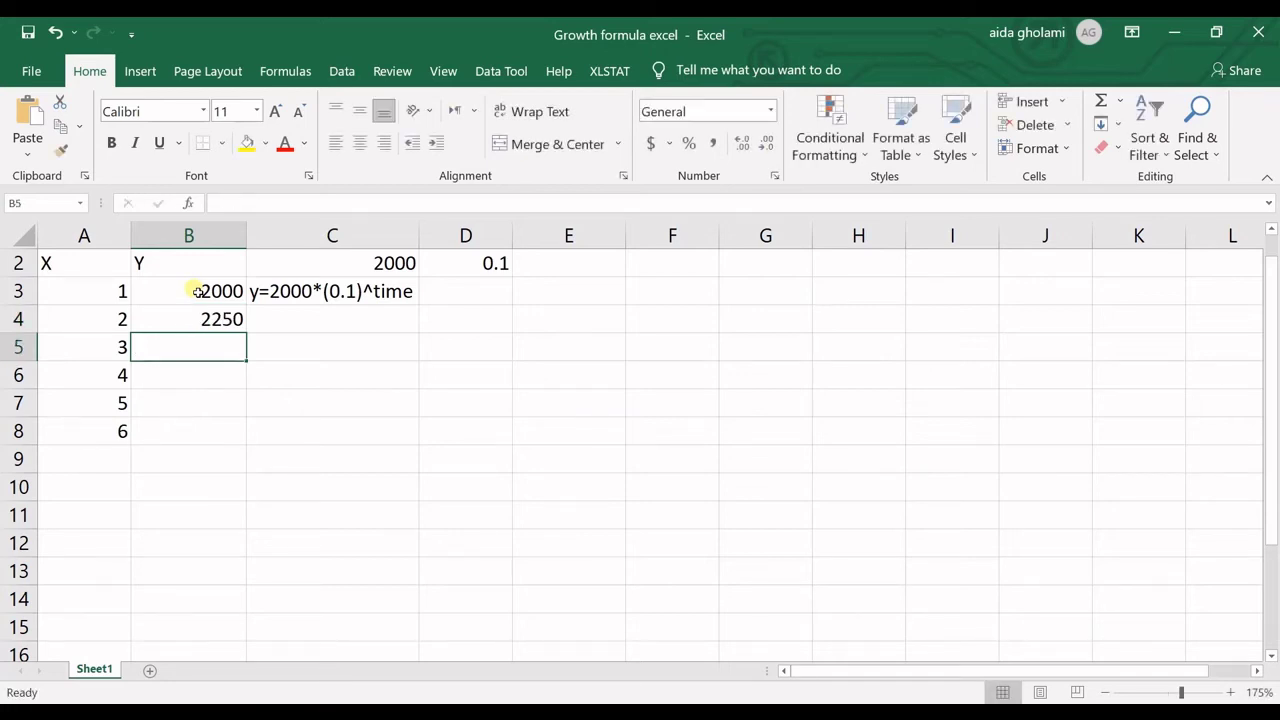
pyautogui.write('226')
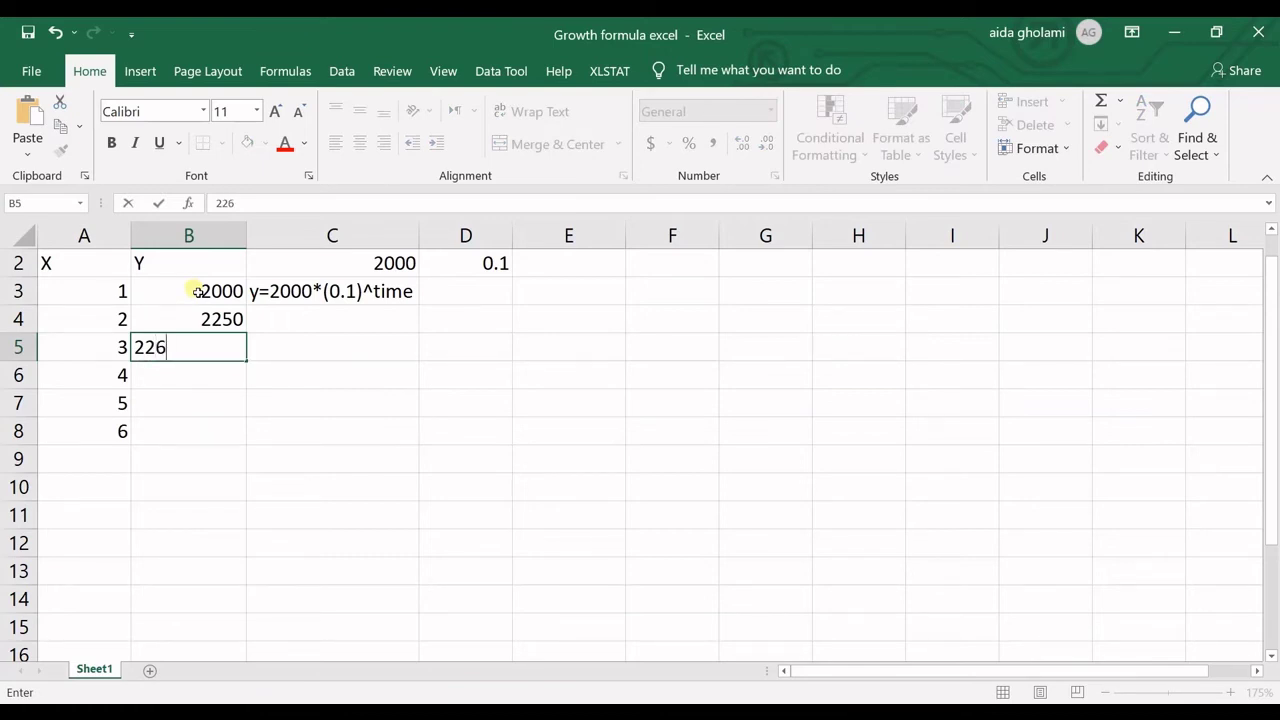
pyautogui.write('0')
pyautogui.press('BackSpace')
pyautogui.write('7')
pyautogui.press('Return')
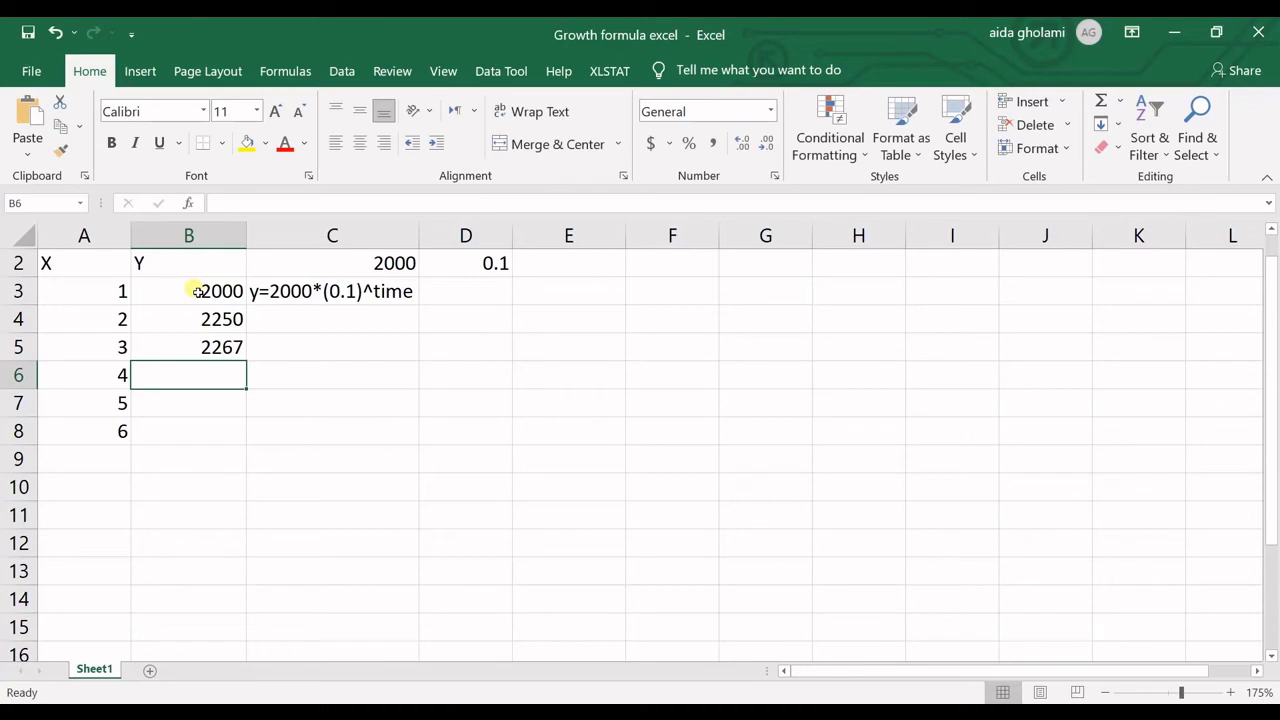
# Step: Enter 2198 and 2280 in B6:B7, then clear the equation note from C3
pyautogui.write('20')
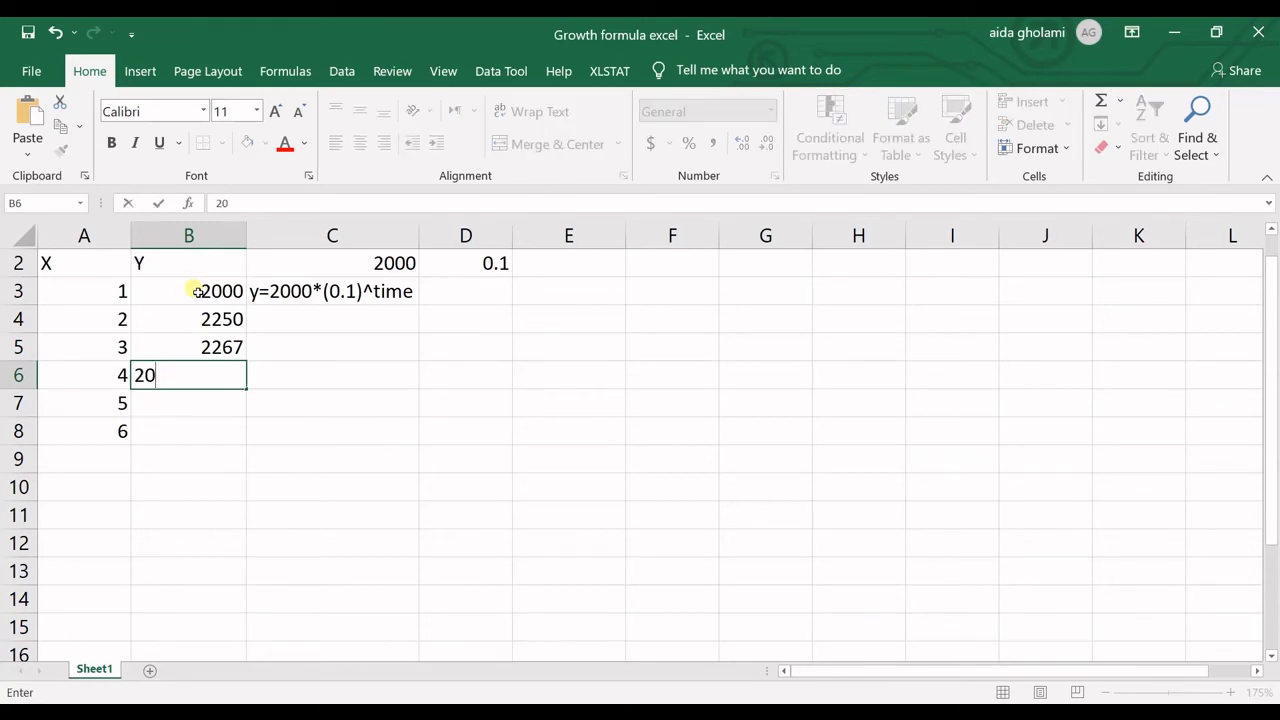
pyautogui.press('BackSpace')
pyautogui.write('198')
pyautogui.press('Return')
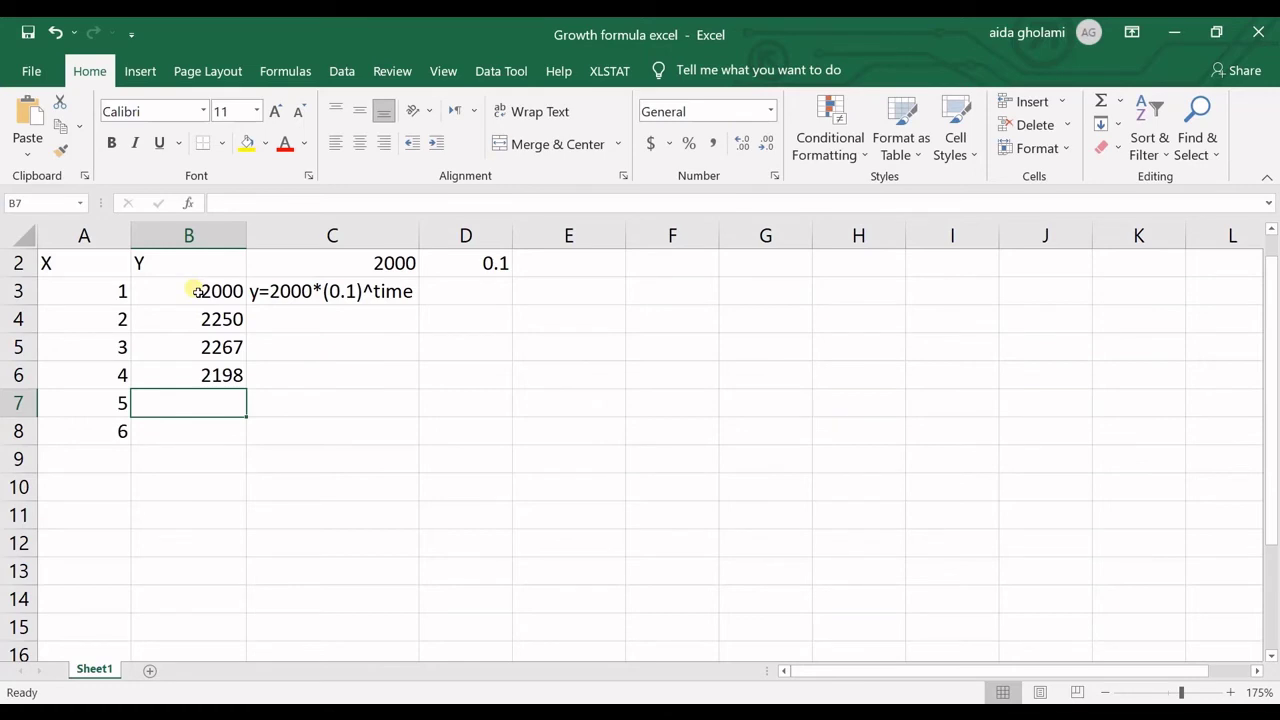
pyautogui.write('2')
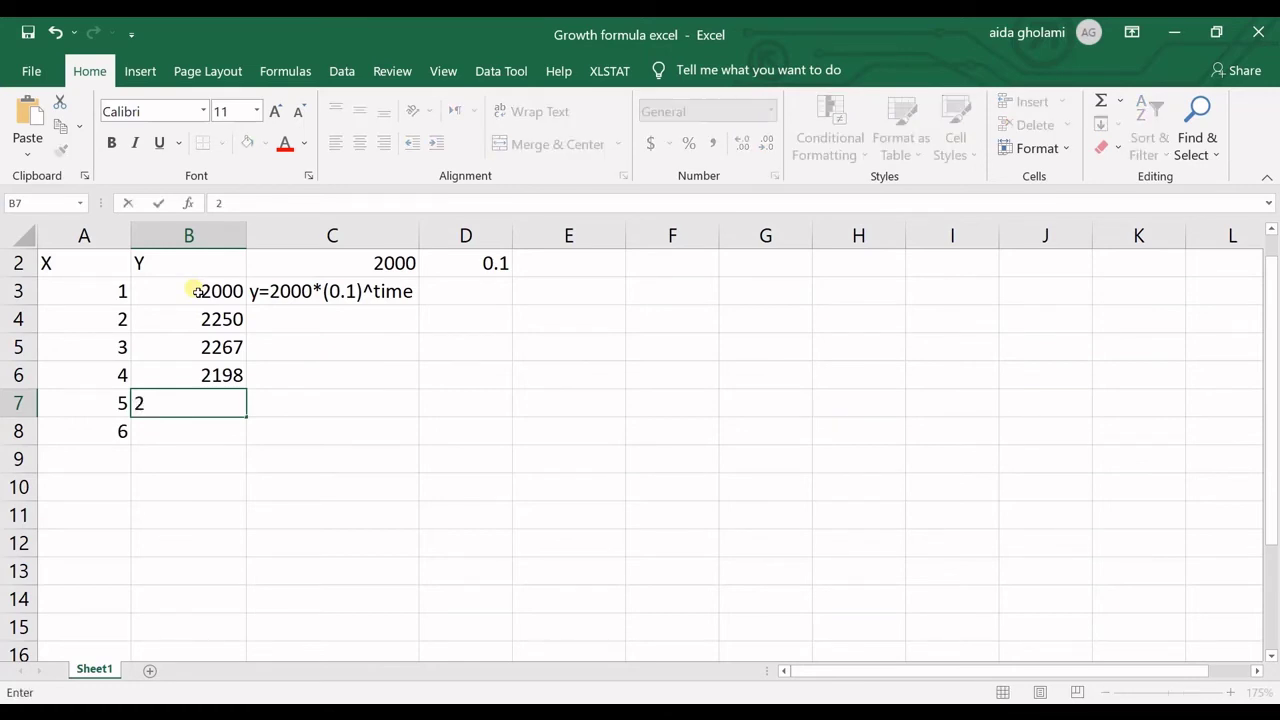
pyautogui.write('280')
pyautogui.press('Return')
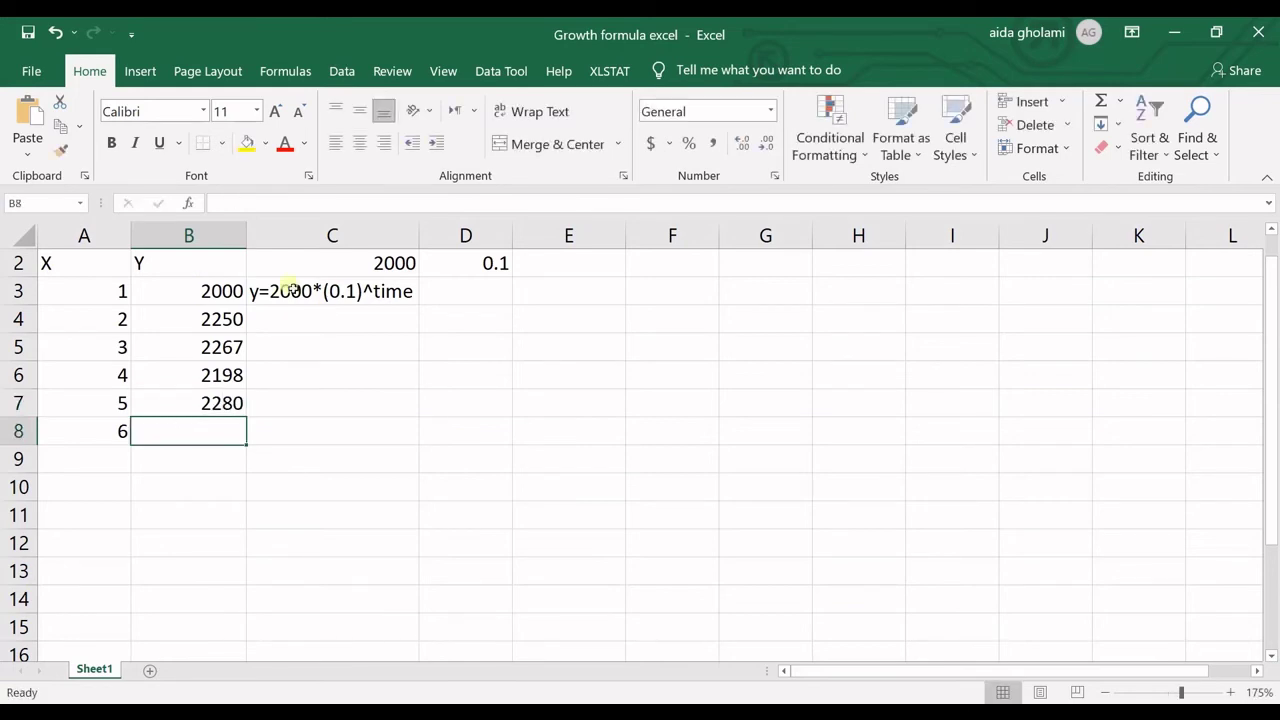
pyautogui.click(268, 290)
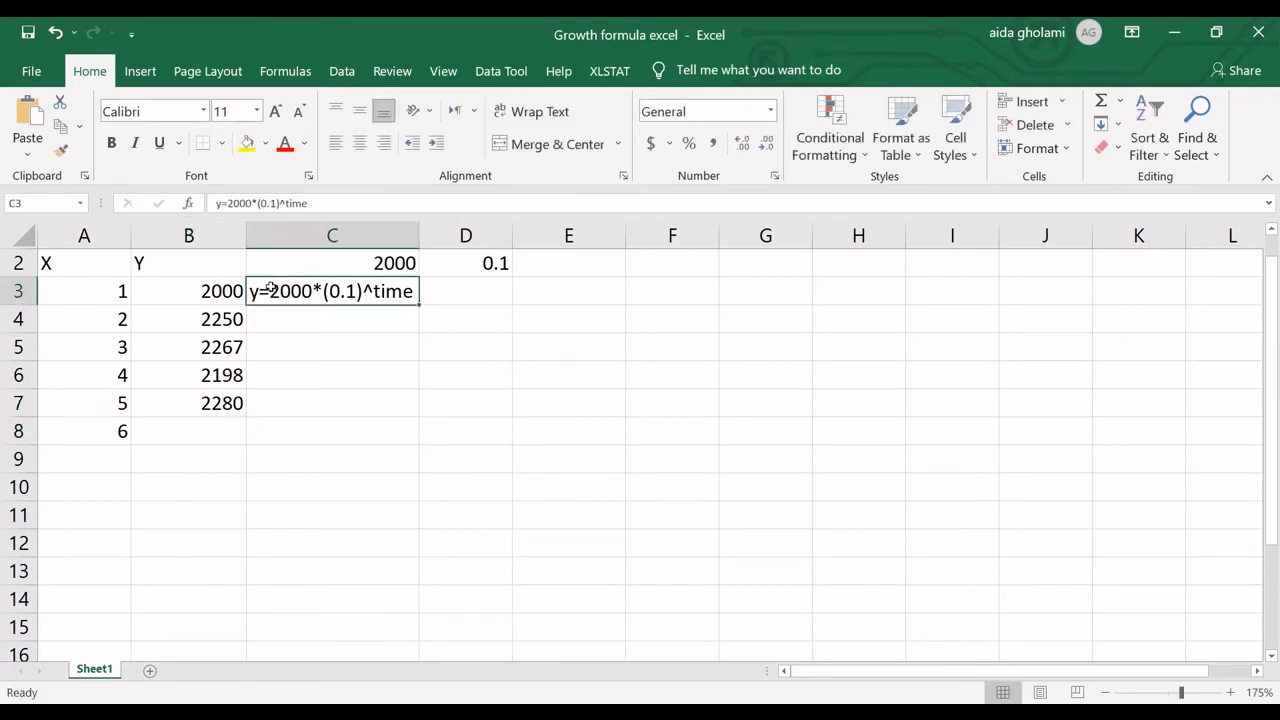
pyautogui.press('Delete')
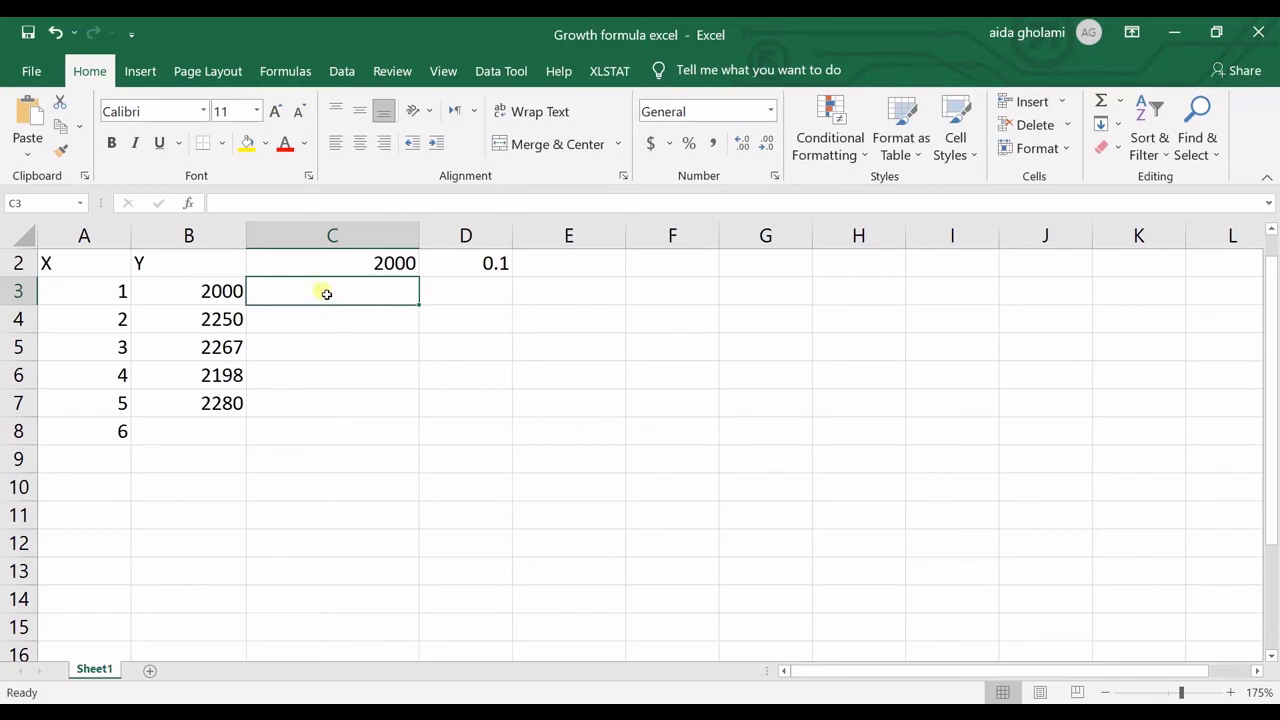
# Step: Enter =GROWTH(B3:B7,A3:A7,A8,TRUE) in B8, predicting 2359.50975 for X=6
pyautogui.click(237, 433)
pyautogui.write('=')
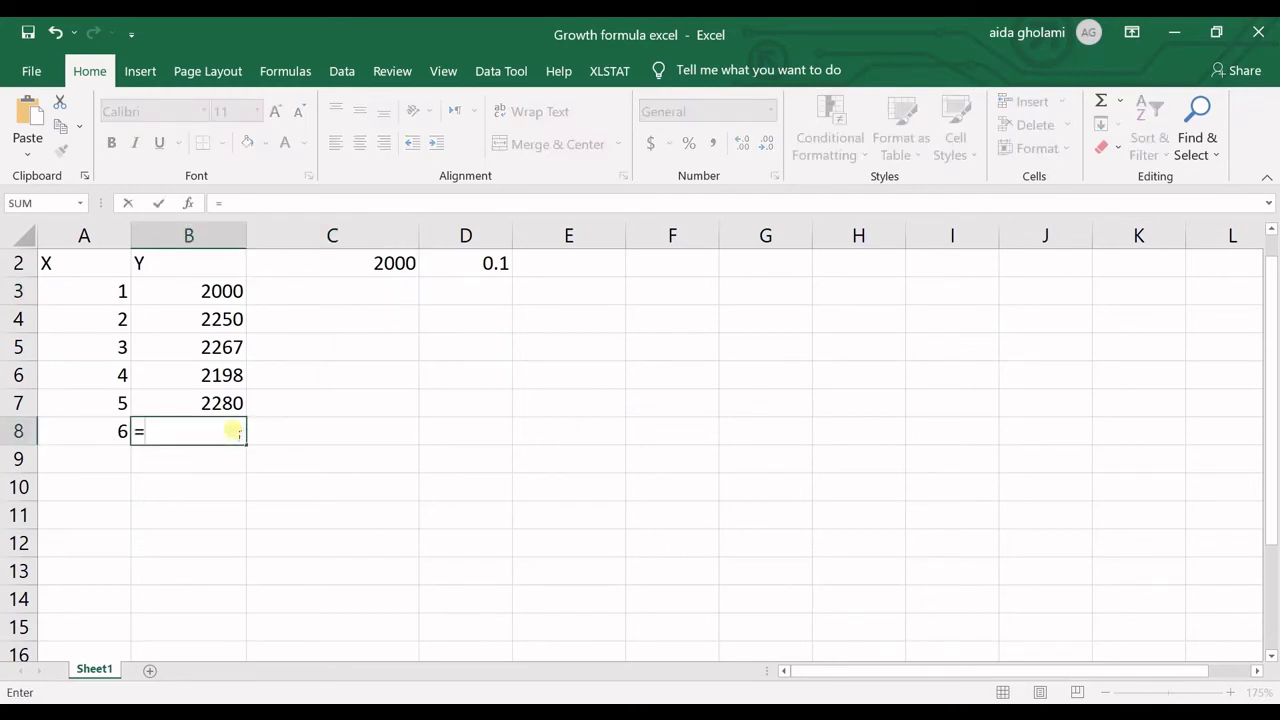
pyautogui.write('grow')
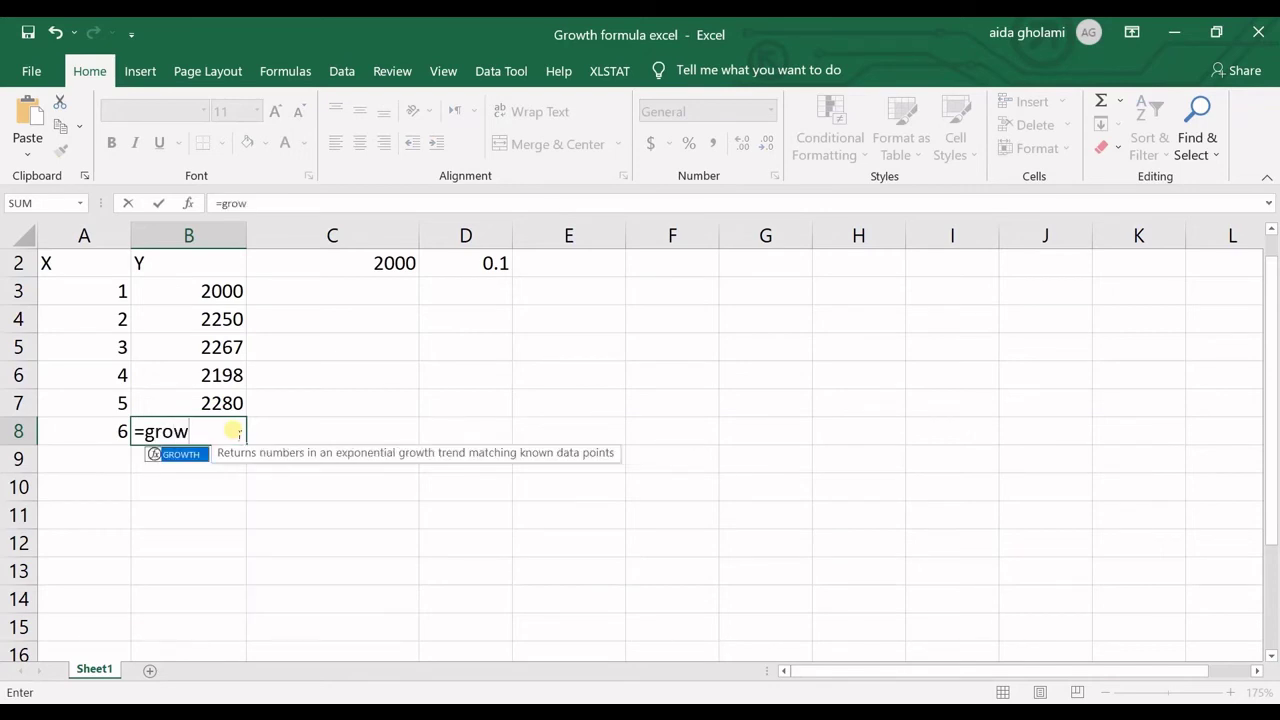
pyautogui.write('th')
pyautogui.doubleClick(200, 453)
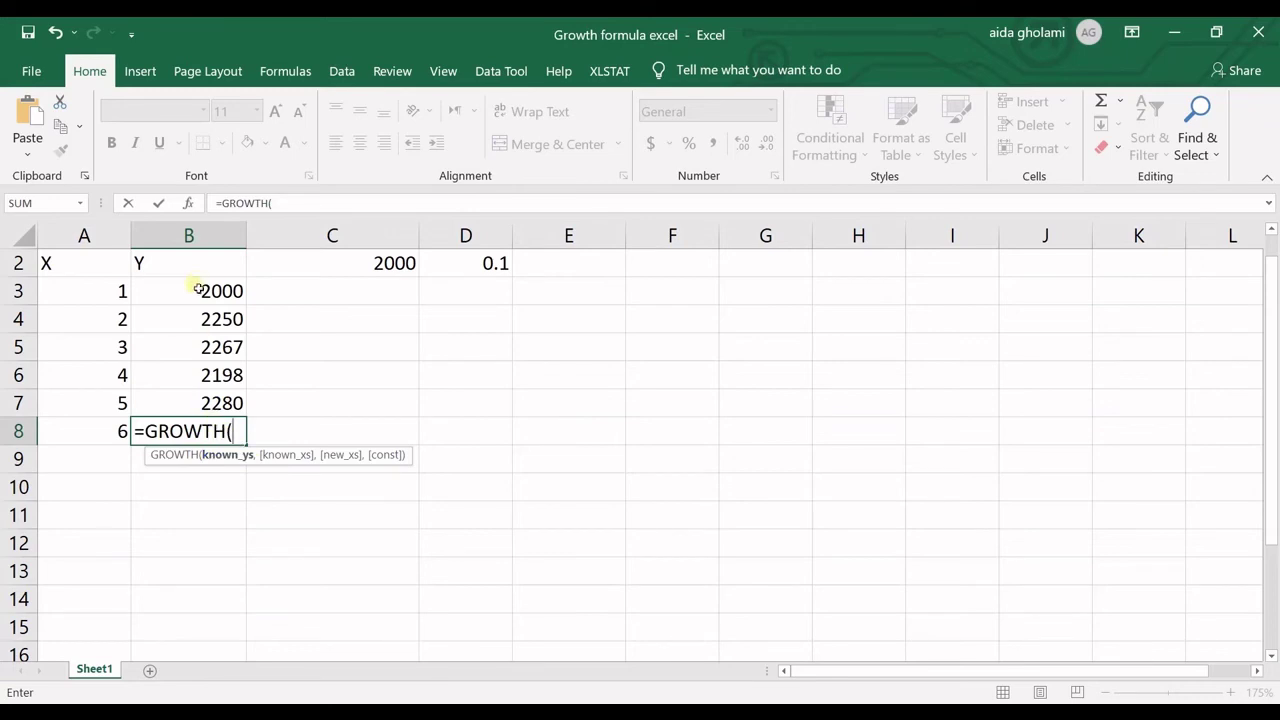
pyautogui.moveTo(199, 289); pyautogui.dragTo(208, 400)
pyautogui.write(',')
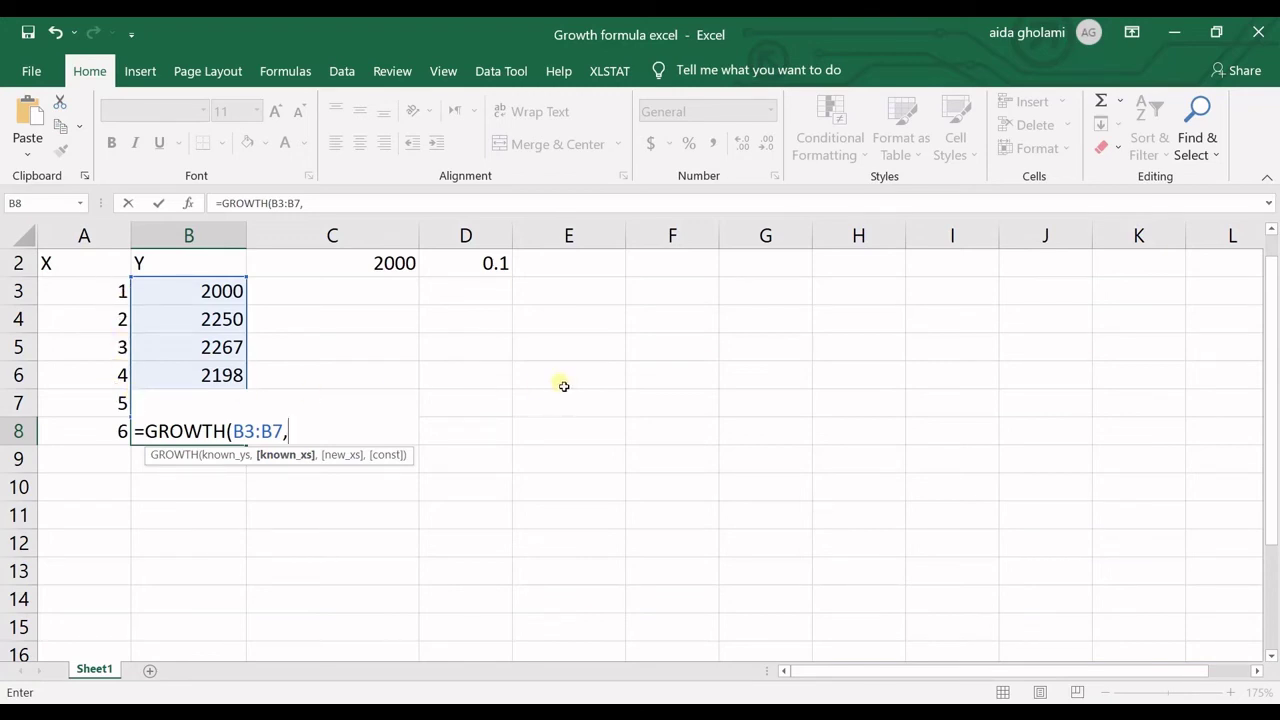
pyautogui.moveTo(106, 289); pyautogui.dragTo(120, 401)
pyautogui.write(',')
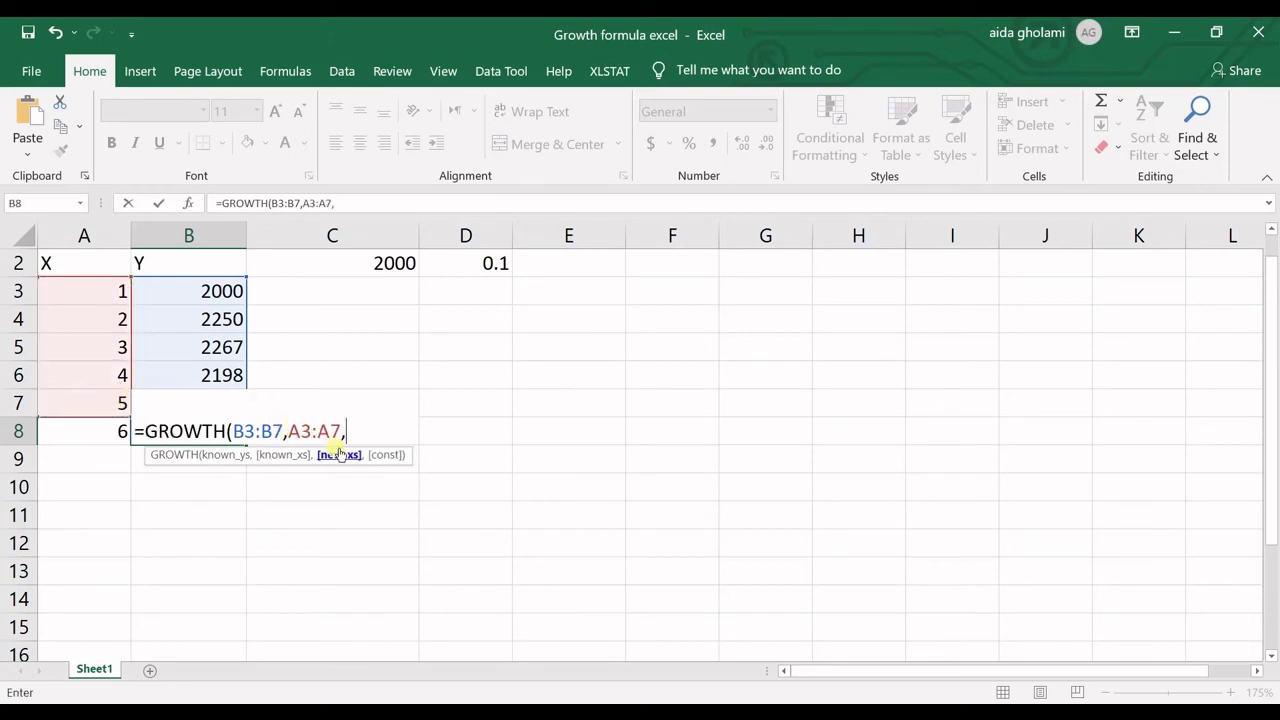
pyautogui.click(92, 432)
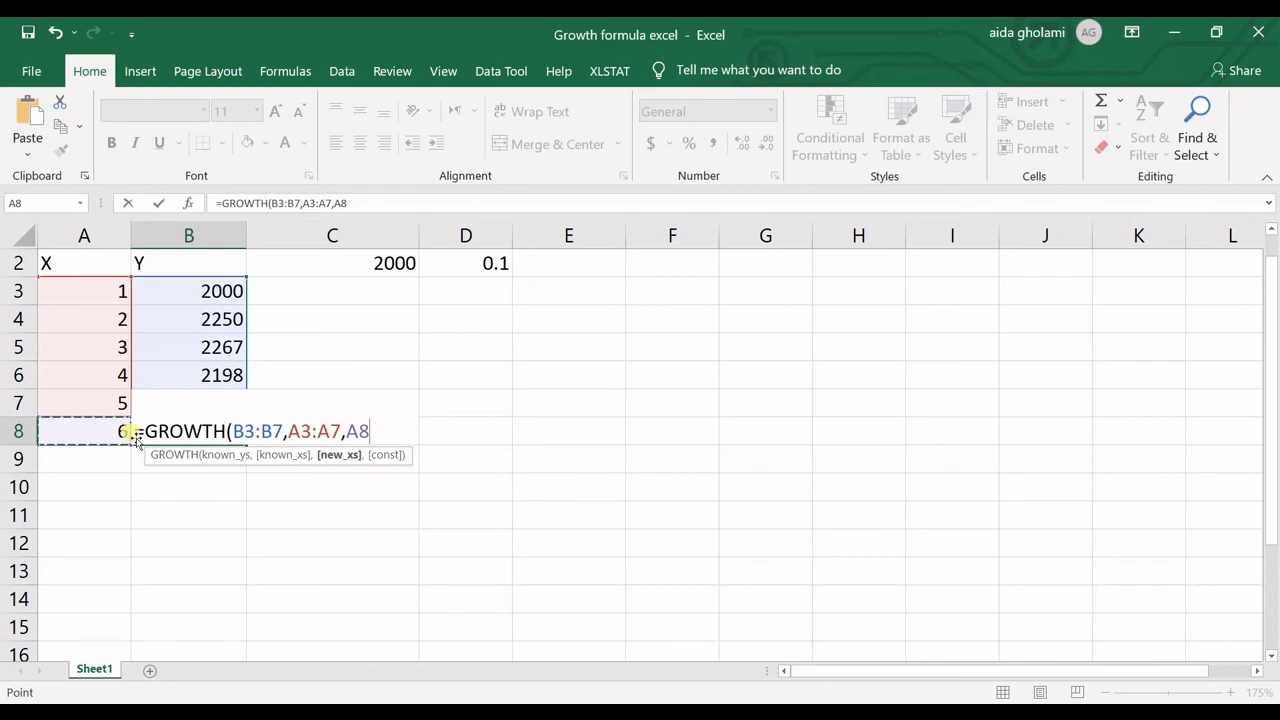
pyautogui.write(',')
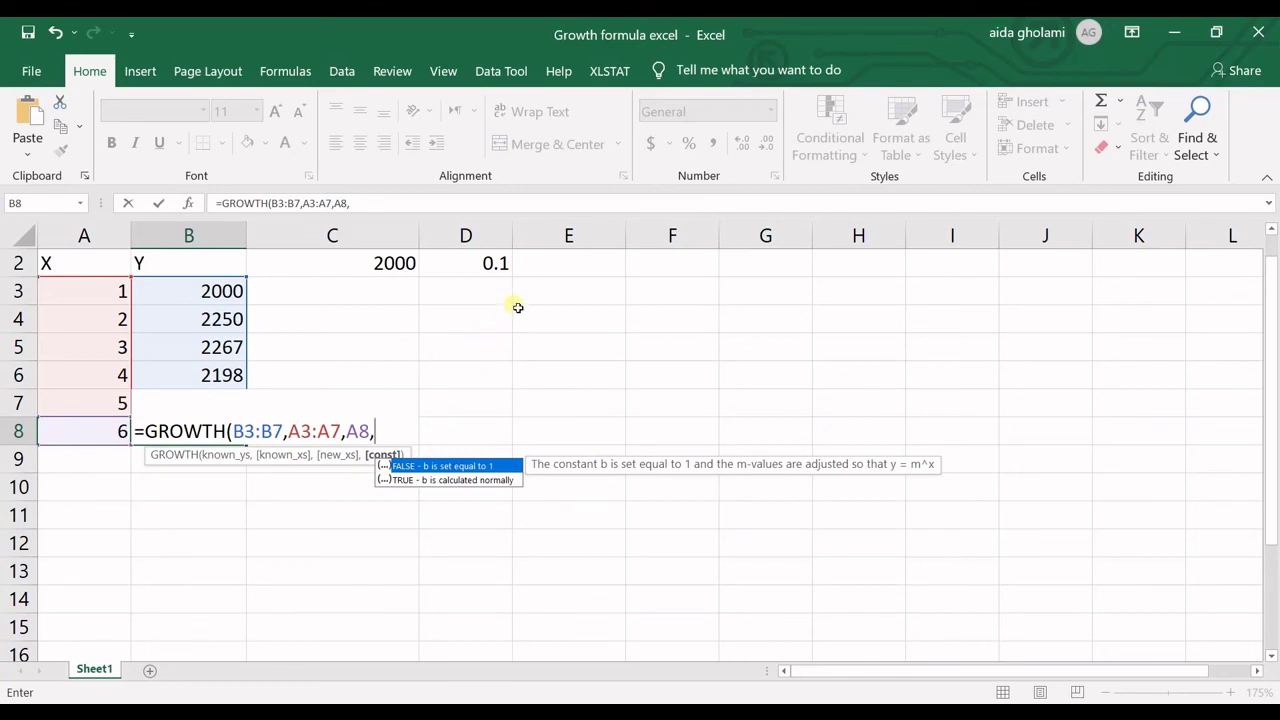
pyautogui.doubleClick(450, 481)
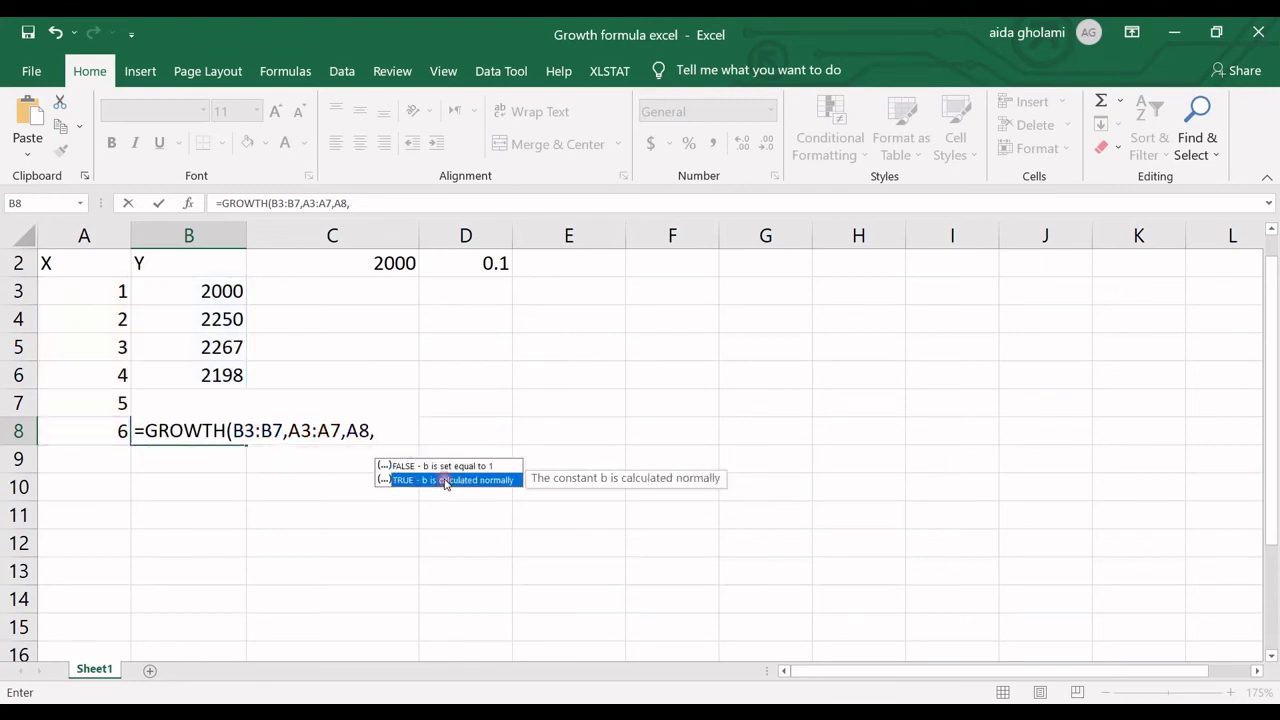
pyautogui.click(448, 483)
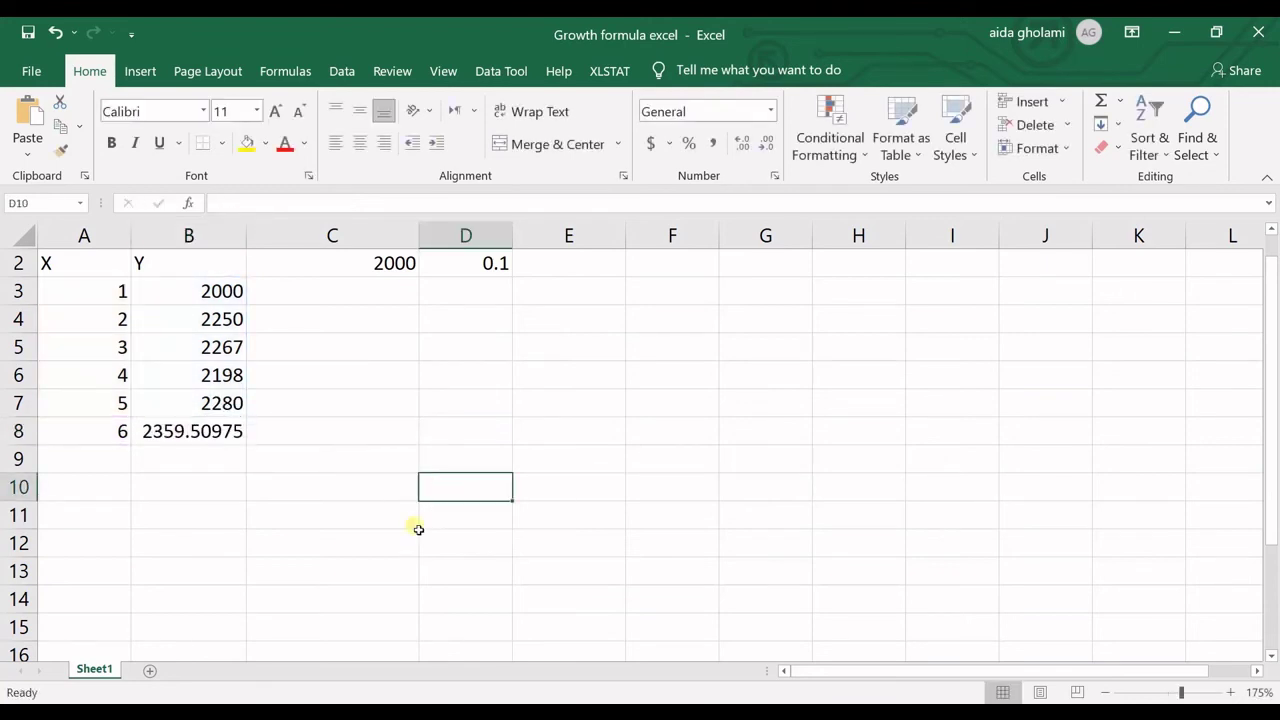
pyautogui.click(206, 440)
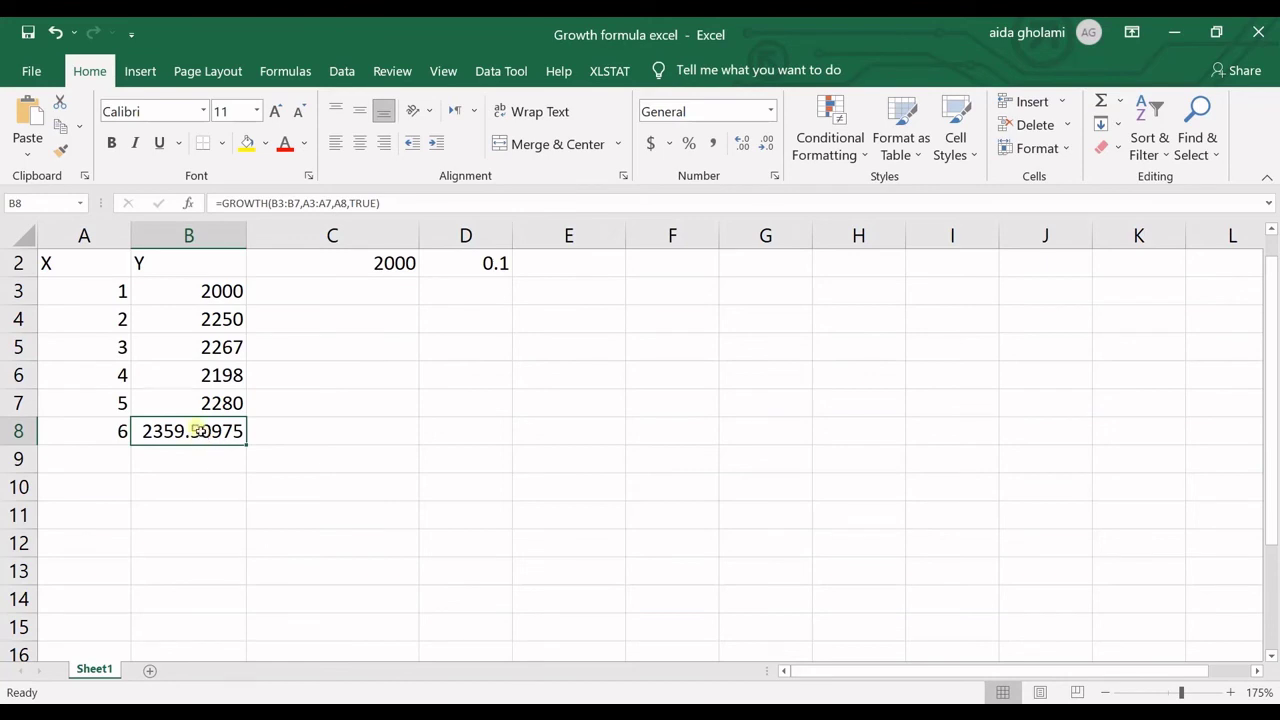
# Step: Try a smooth-lines-and-markers scatter chart of A3:B8, then delete it
pyautogui.moveTo(103, 286); pyautogui.dragTo(214, 428)
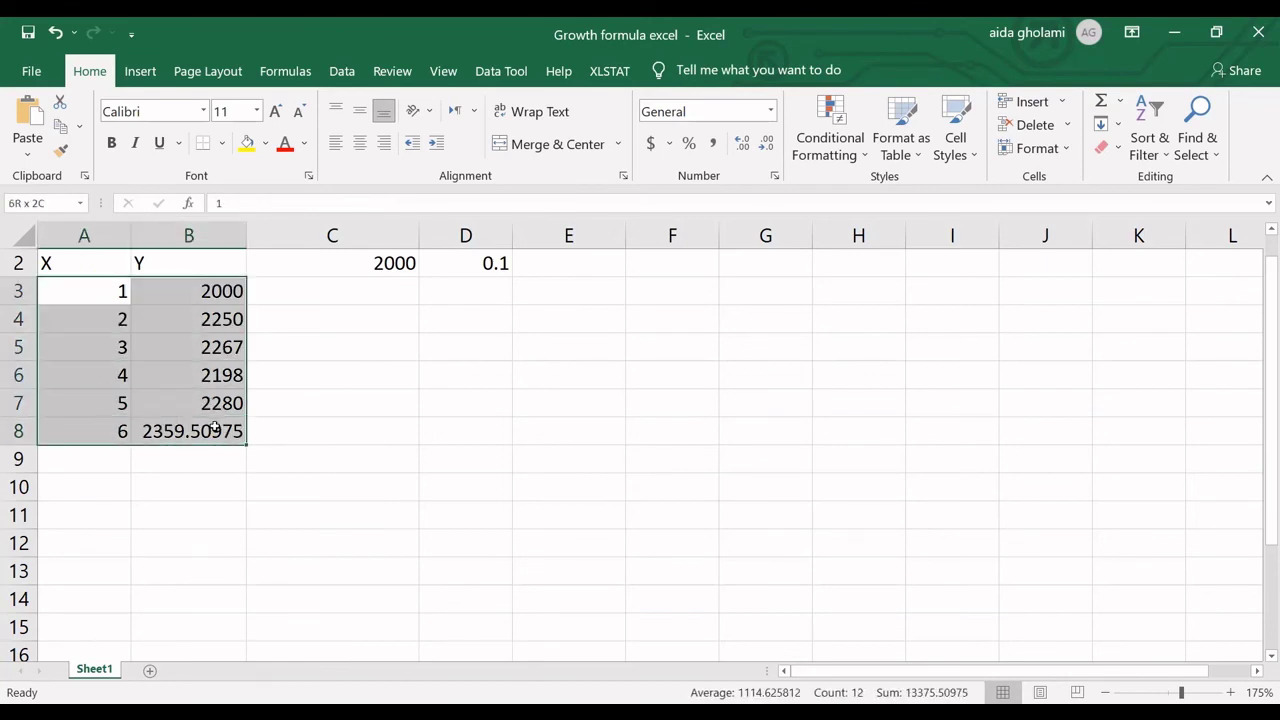
pyautogui.click(140, 72)
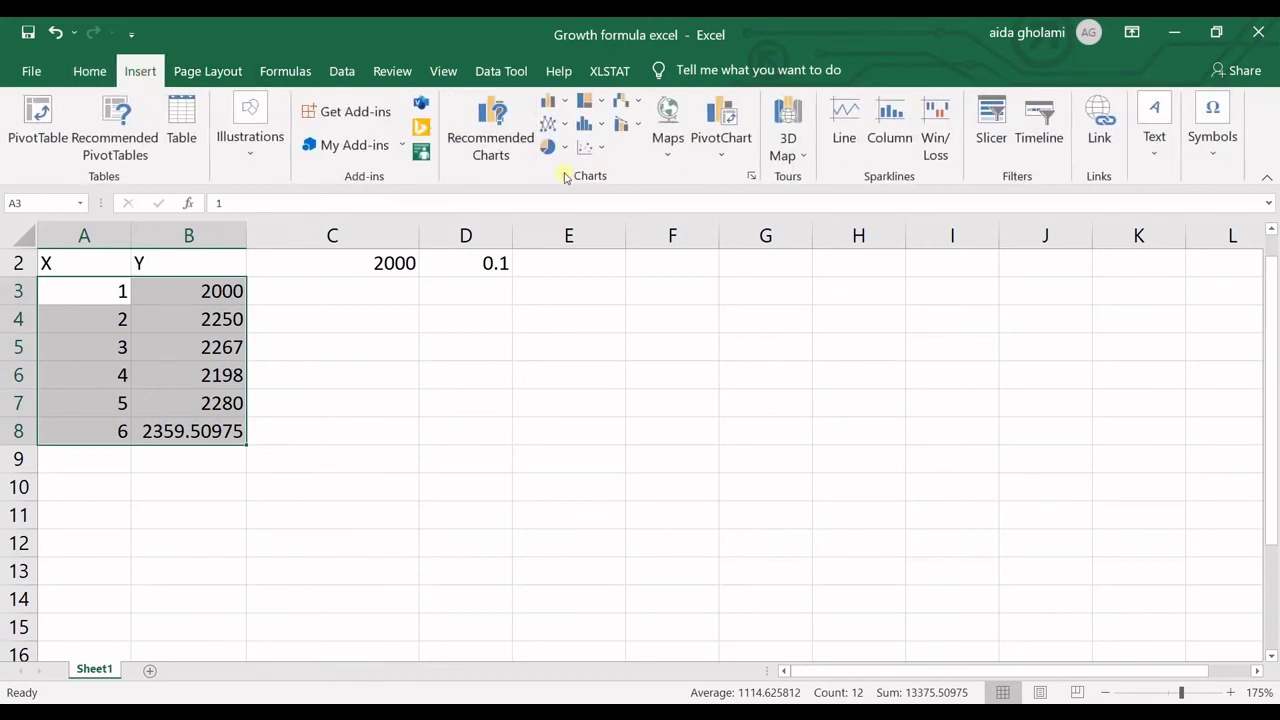
pyautogui.click(588, 147)
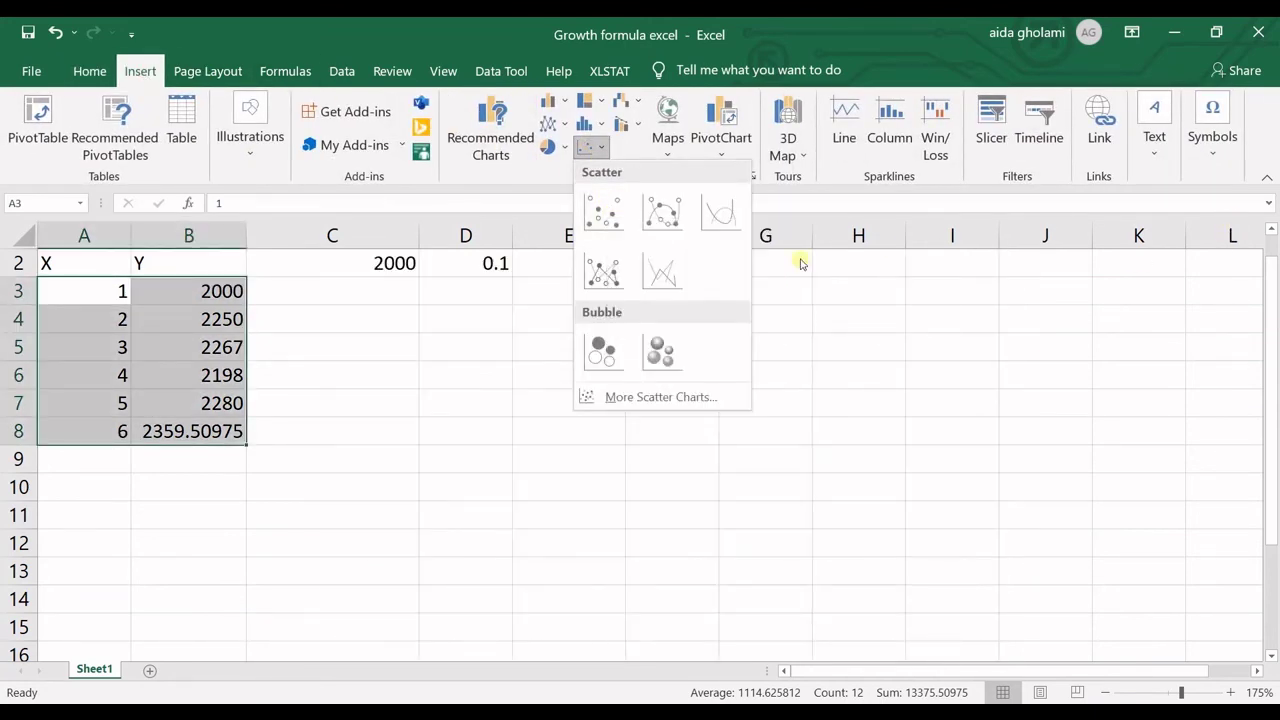
pyautogui.click(662, 240)
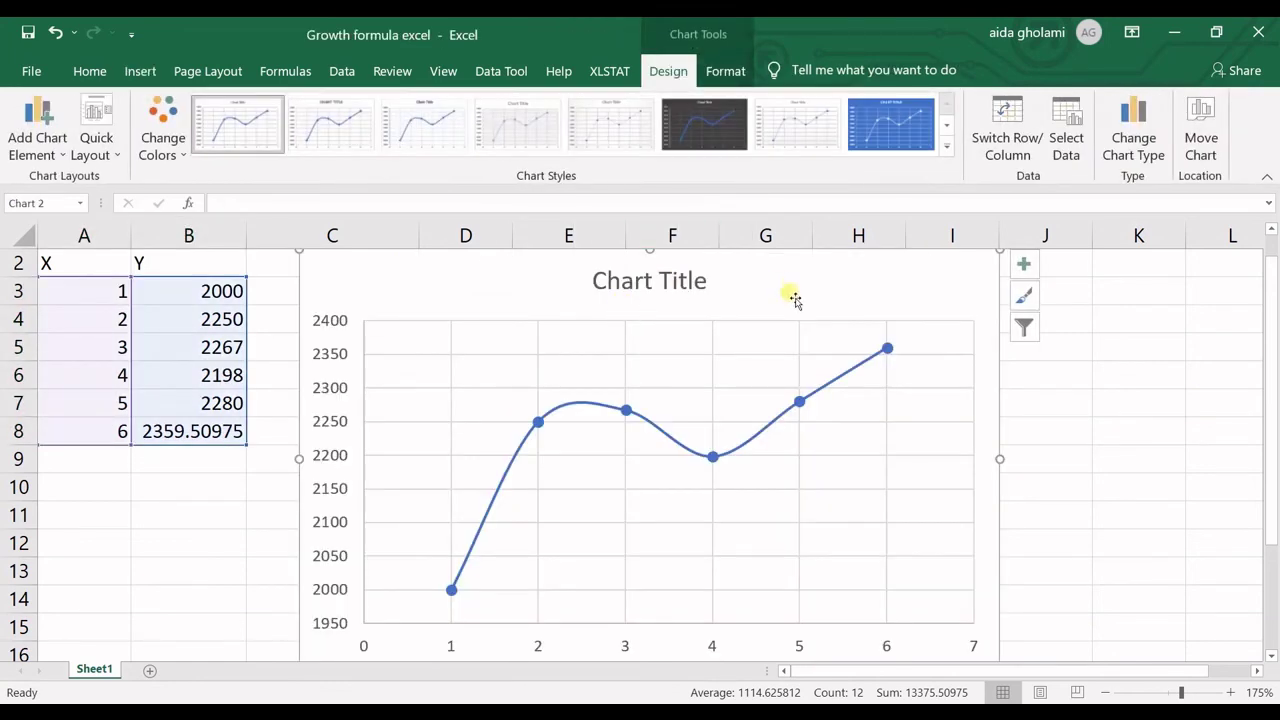
pyautogui.moveTo(794, 300); pyautogui.dragTo(977, 287)
pyautogui.moveTo(1163, 263); pyautogui.dragTo(766, 277)
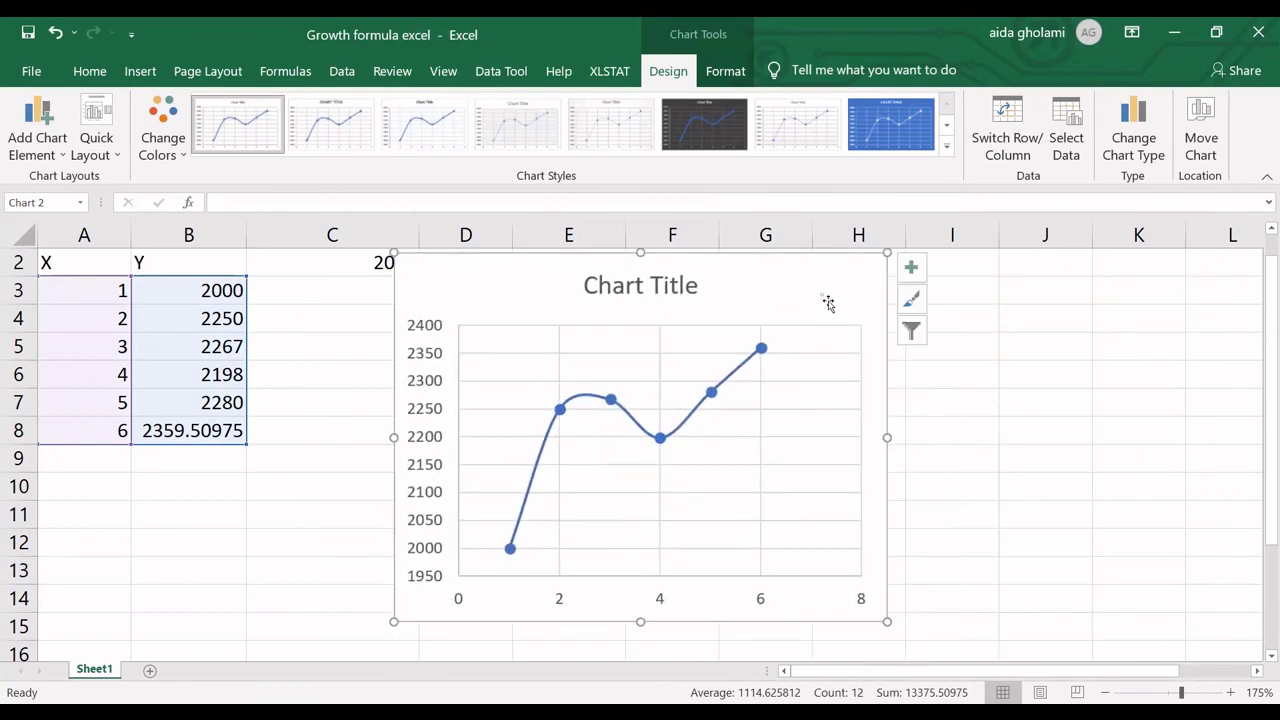
pyautogui.press('Delete')
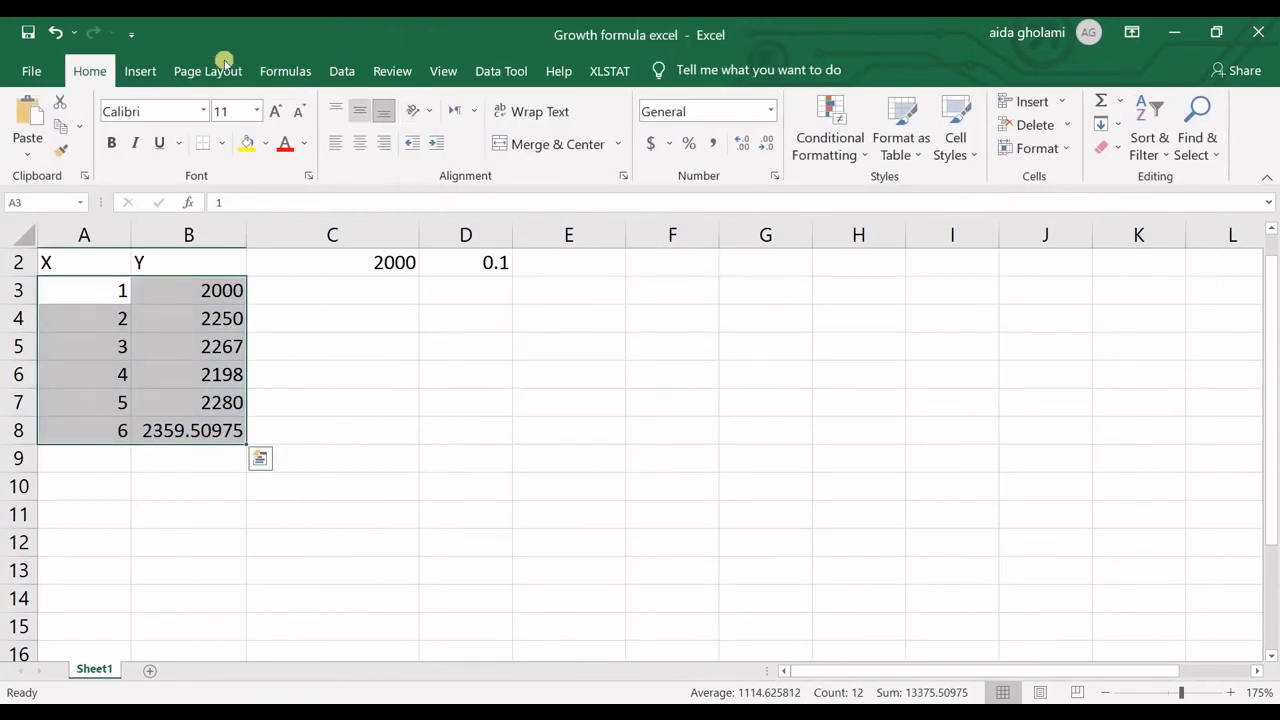
# Step: Insert a markers-only scatter chart and move it beside the data
pyautogui.click(132, 73)
pyautogui.click(589, 147)
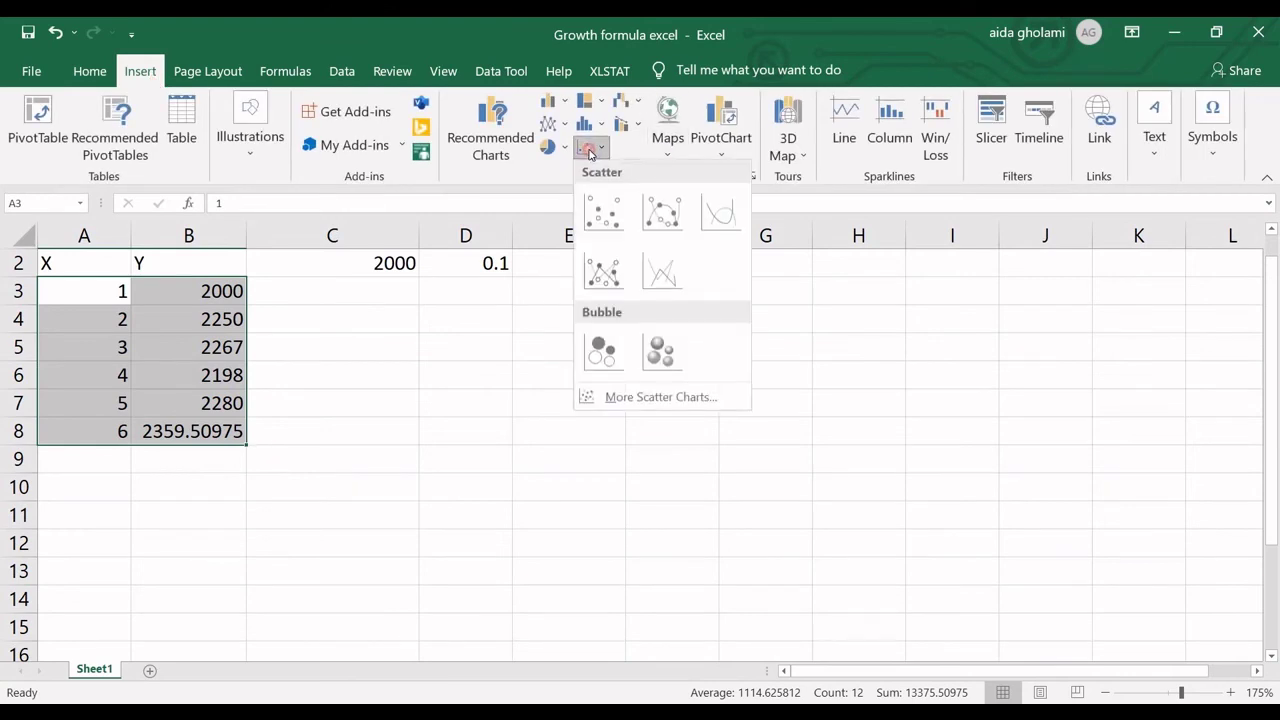
pyautogui.click(598, 209)
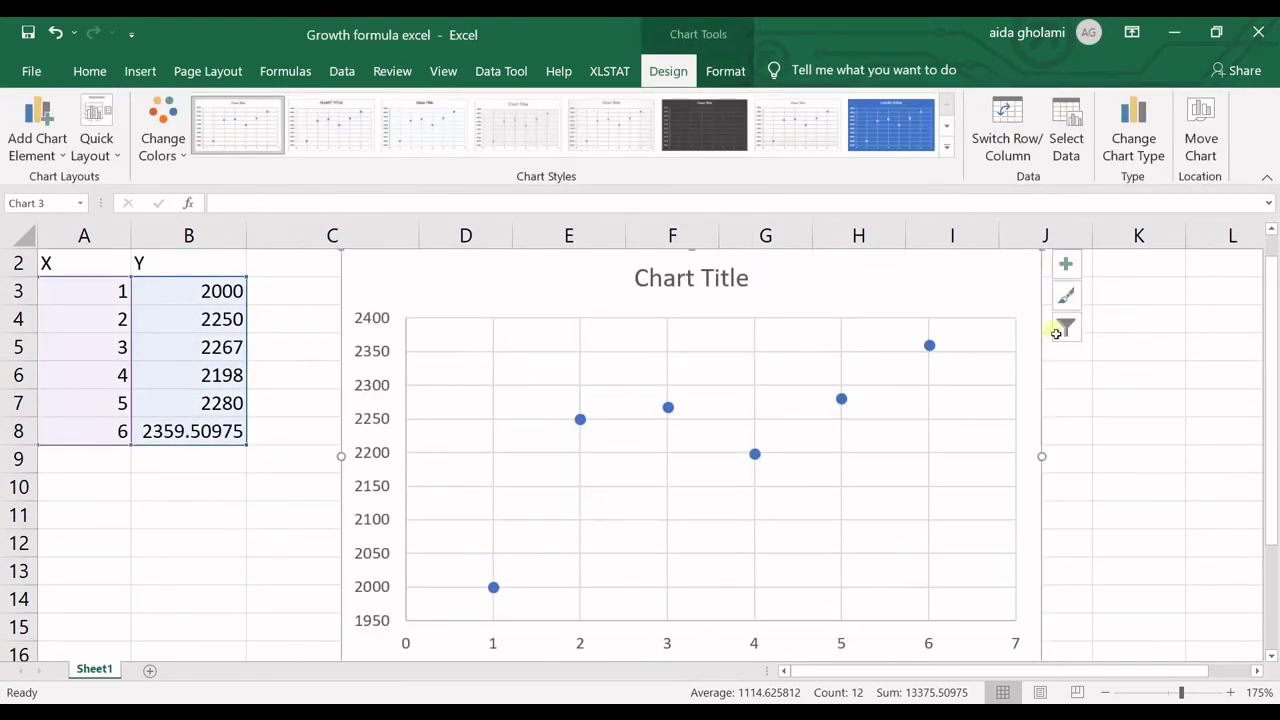
pyautogui.scroll(1, 1043, 254)
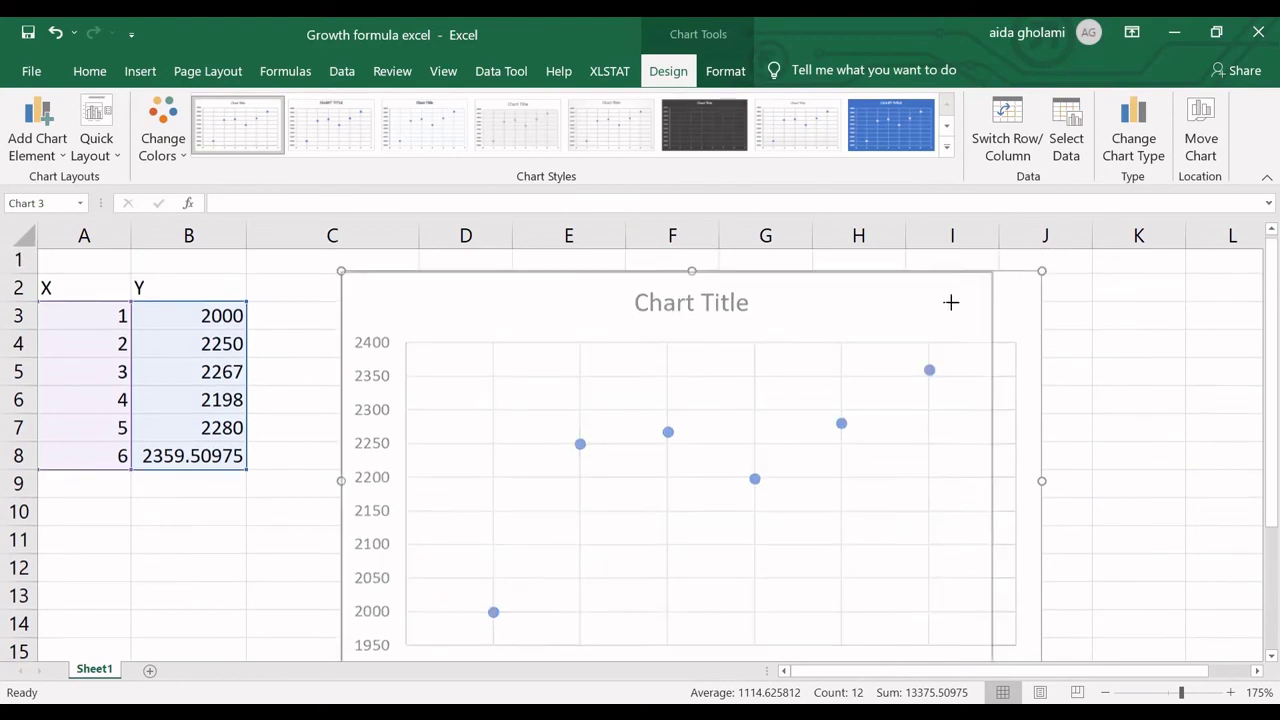
pyautogui.moveTo(949, 300); pyautogui.dragTo(1100, 279)
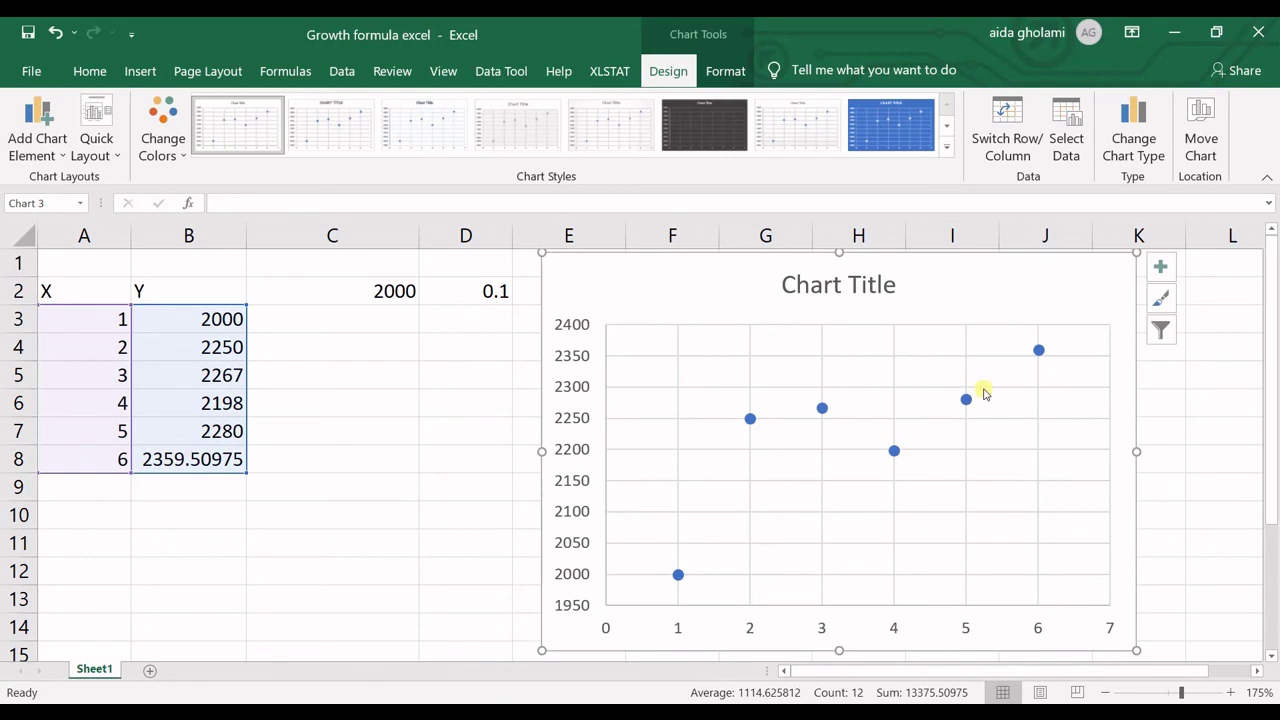
pyautogui.press('Escape')
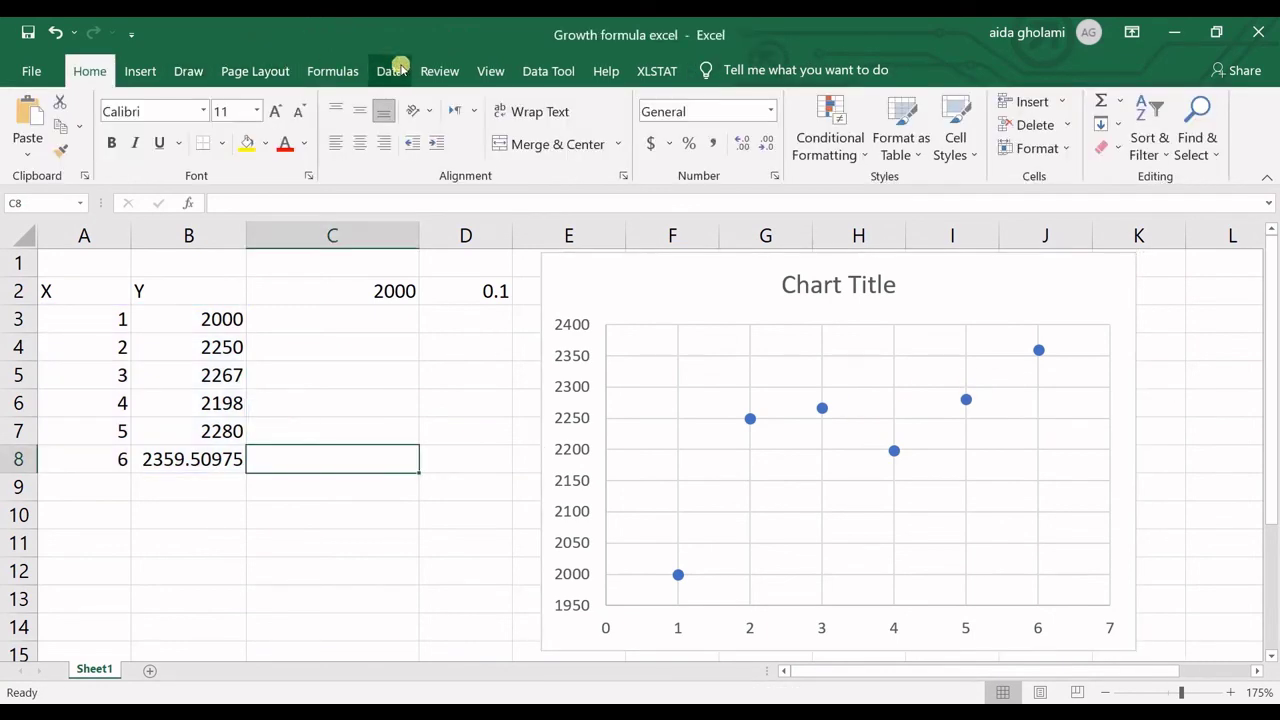
# Step: Switch the red Draw pen to pink and sketch a curve through the chart points
pyautogui.click(188, 71)
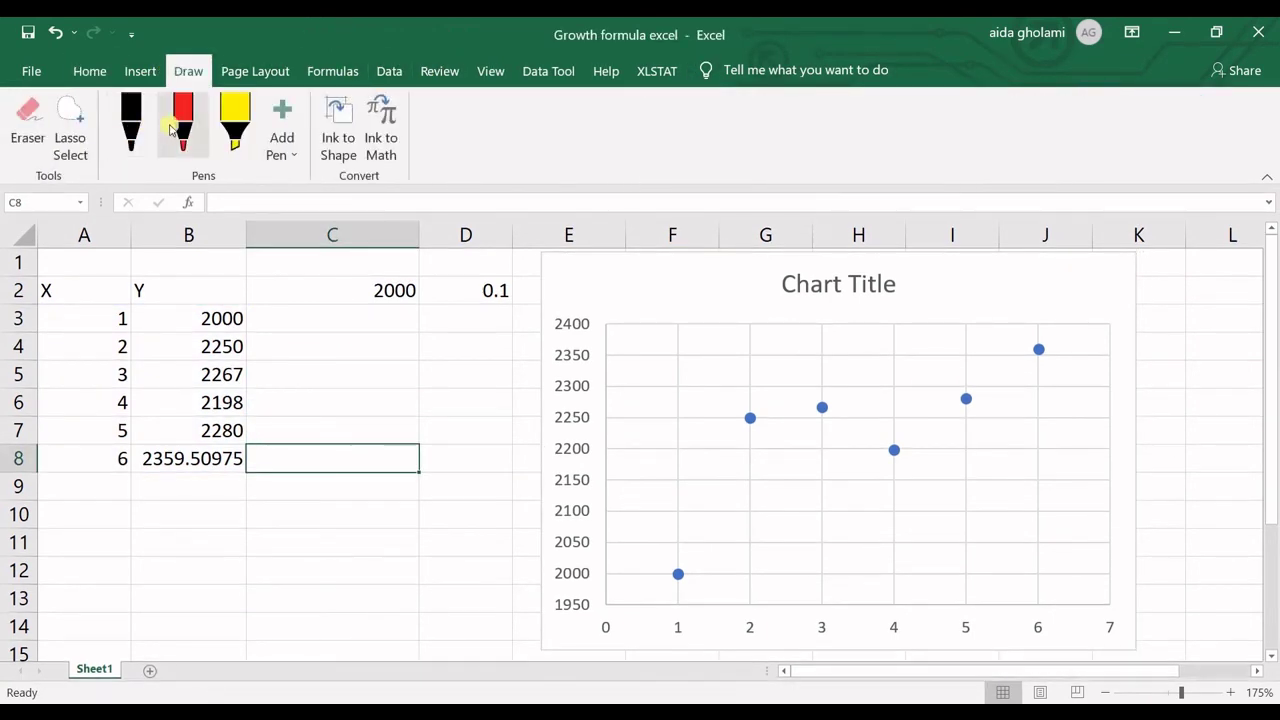
pyautogui.click(180, 125)
pyautogui.click(200, 149)
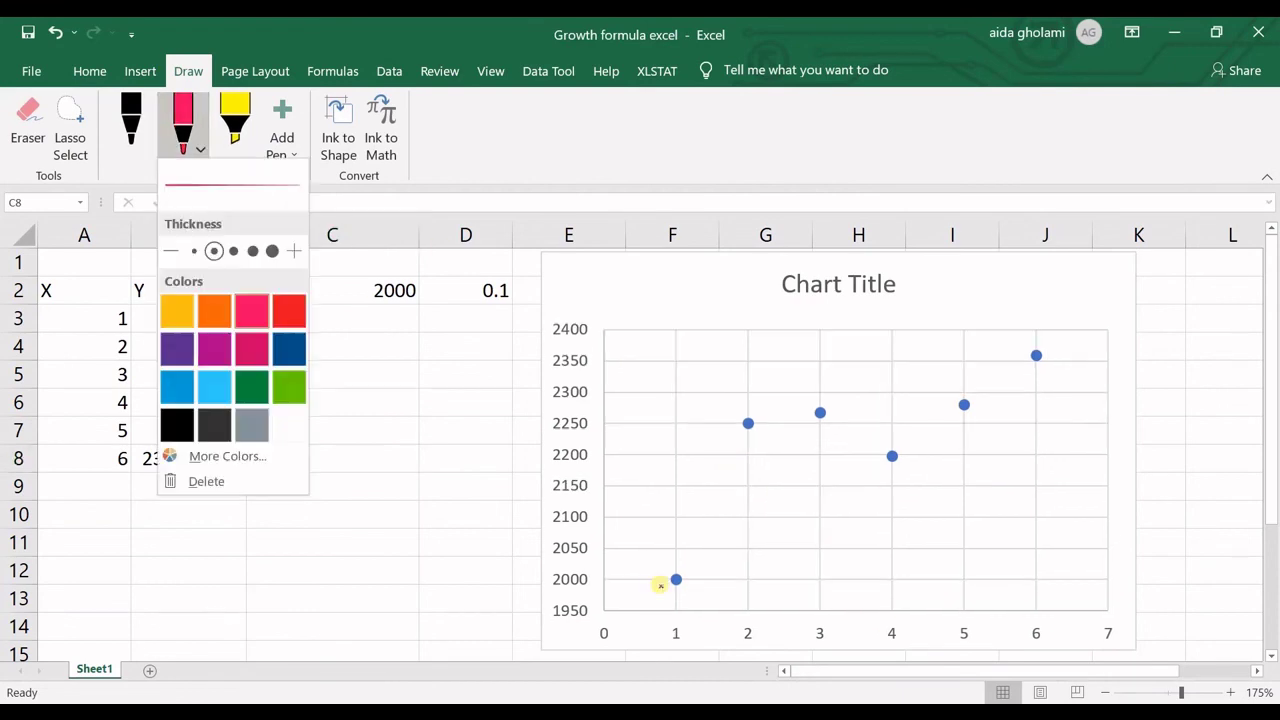
pyautogui.click(251, 309)
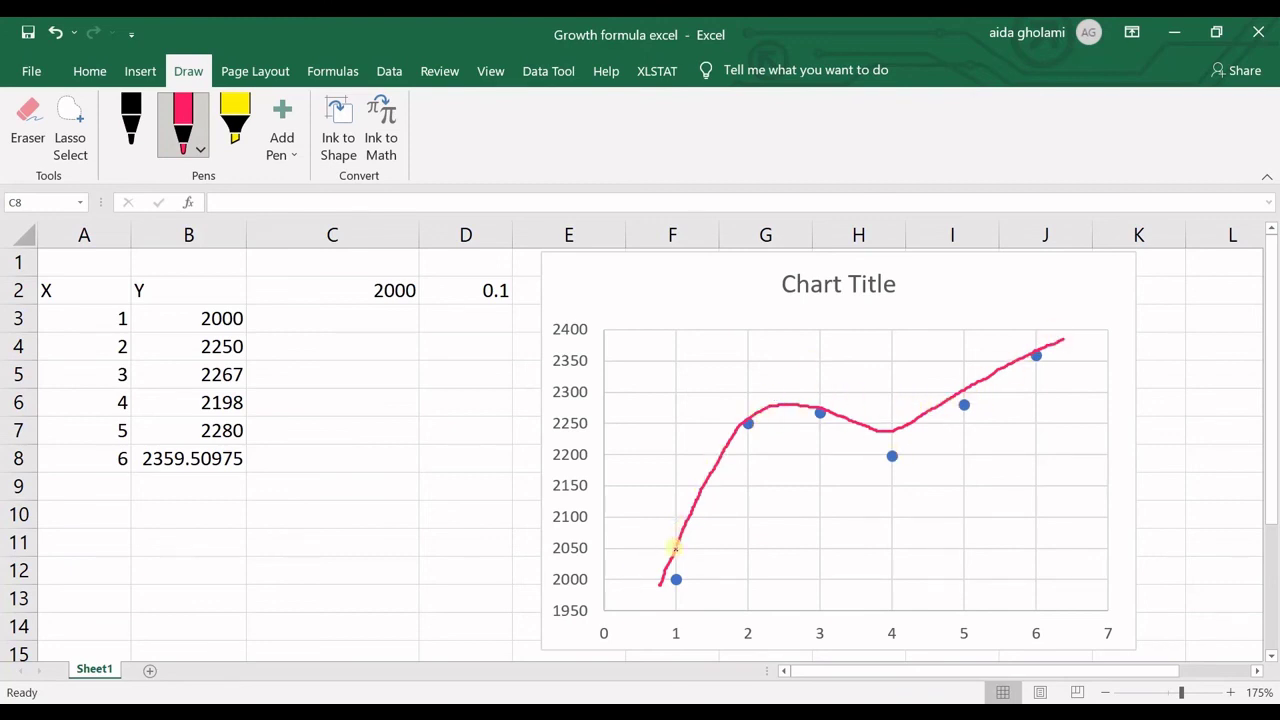
pyautogui.click(89, 71)
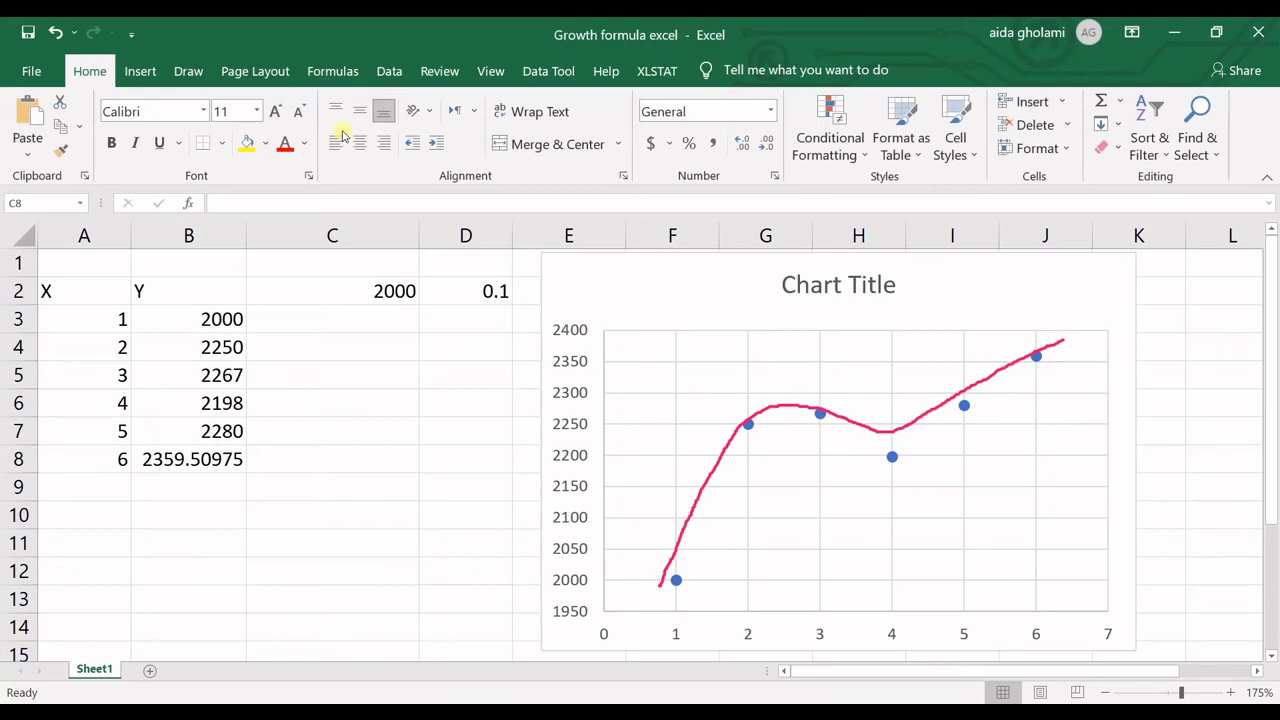
pyautogui.click(153, 78)
pyautogui.click(590, 147)
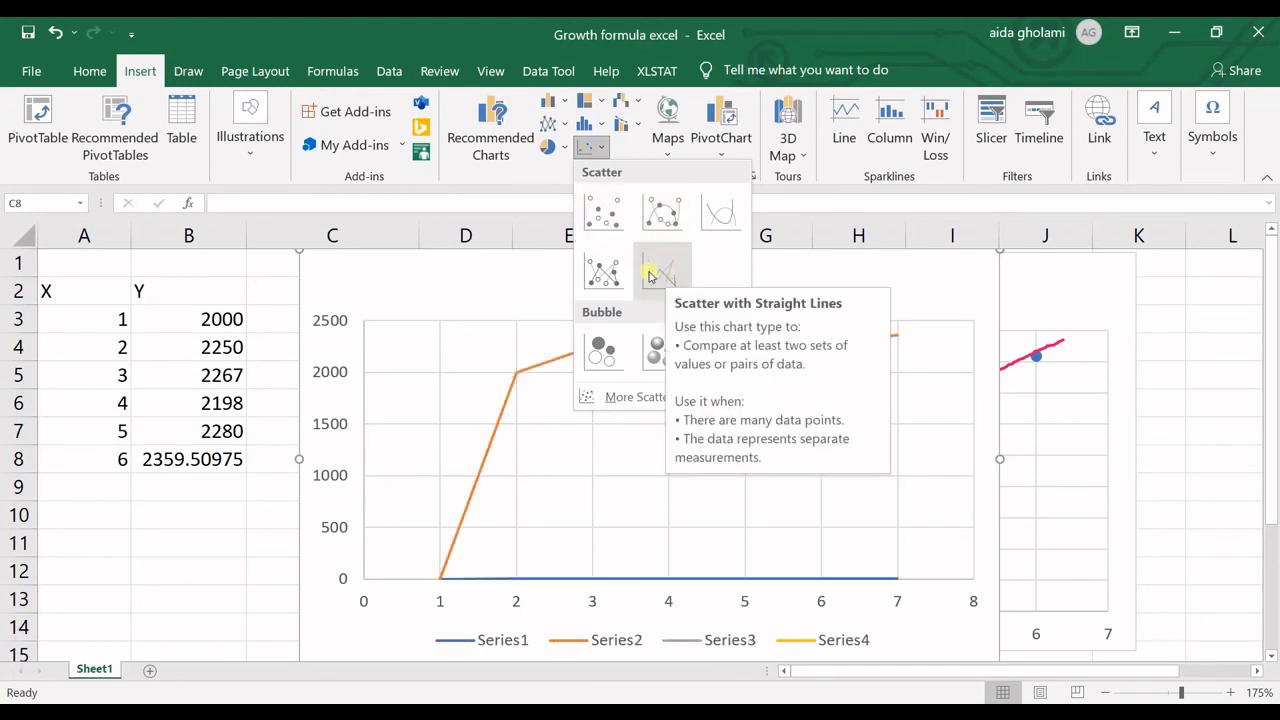
pyautogui.click(139, 321)
pyautogui.moveTo(110, 296); pyautogui.dragTo(230, 463)
pyautogui.click(588, 147)
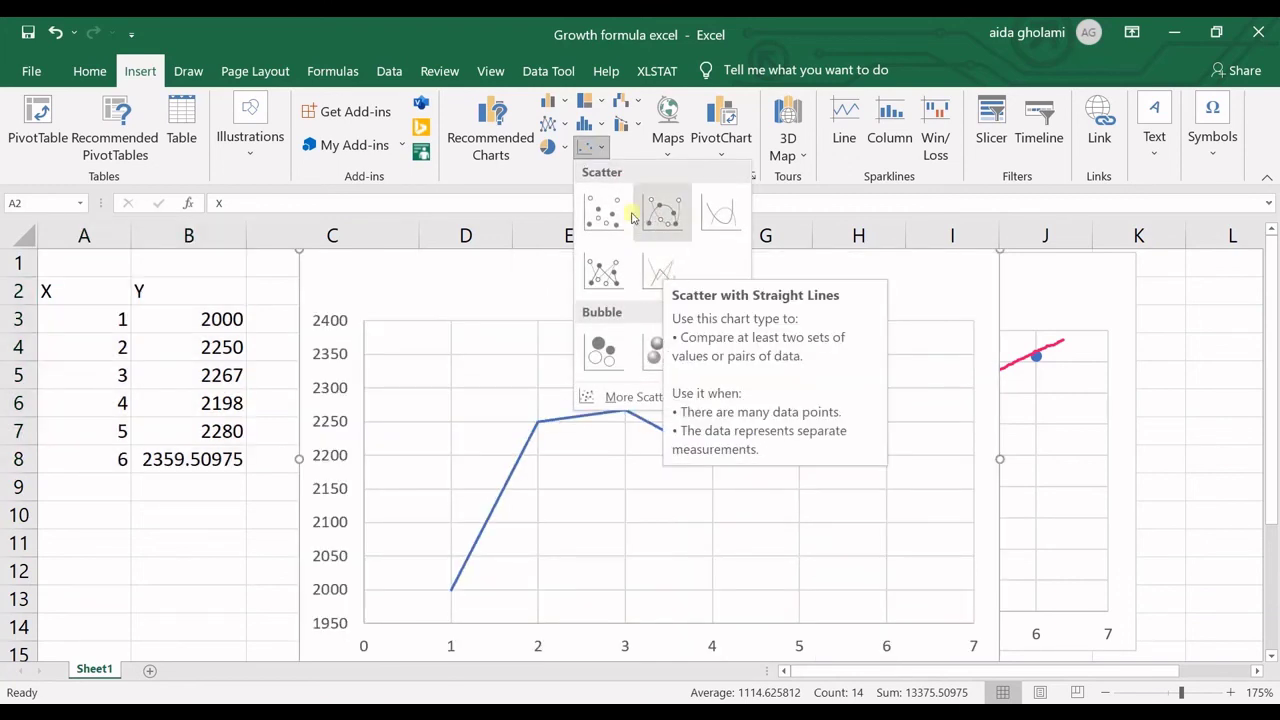
pyautogui.click(613, 291)
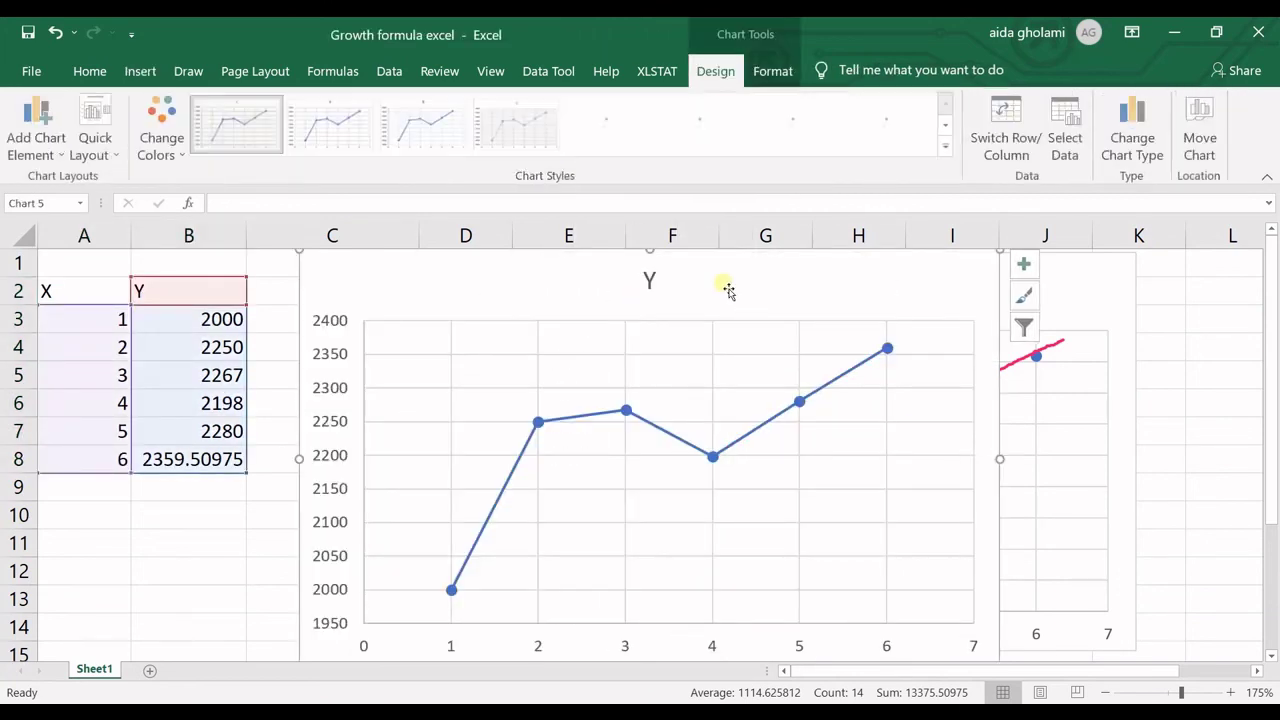
pyautogui.moveTo(726, 286); pyautogui.dragTo(390, 285)
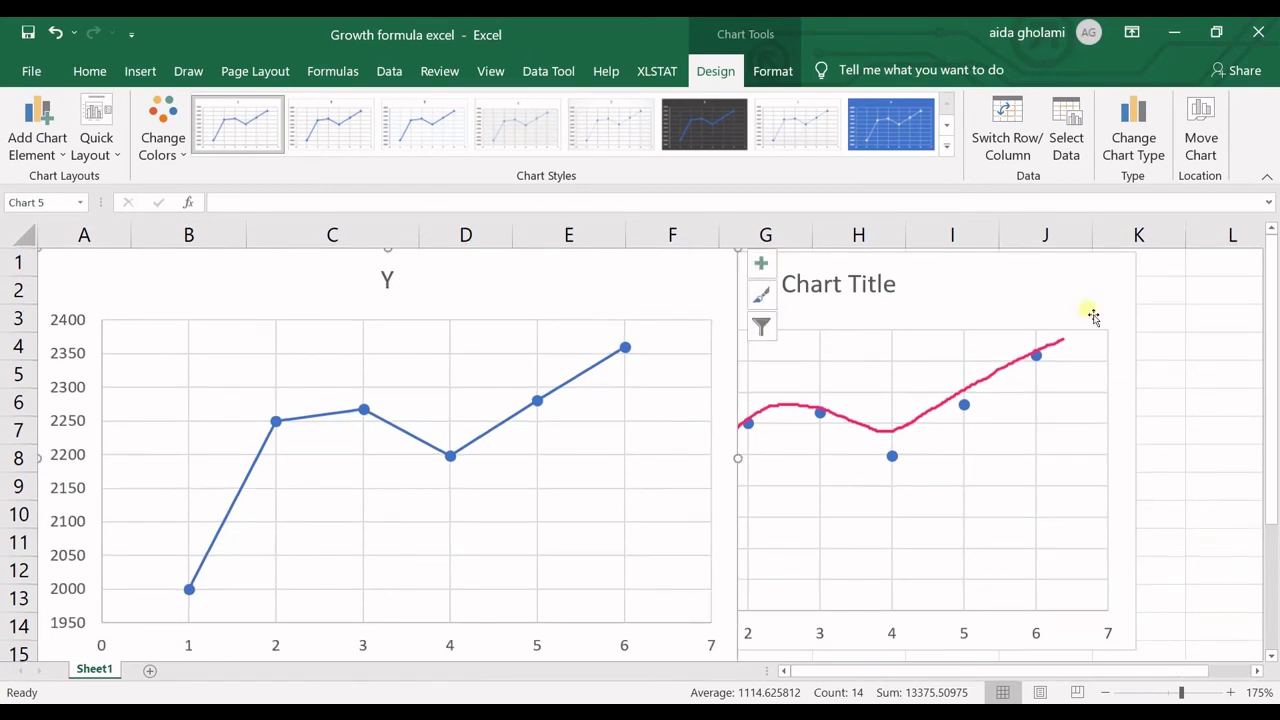
pyautogui.moveTo(1045, 267)
pyautogui.mouseDown()
pyautogui.moveTo(1210, 268)
pyautogui.moveTo(1037, 280)
pyautogui.moveTo(1049, 266)
pyautogui.mouseUp()
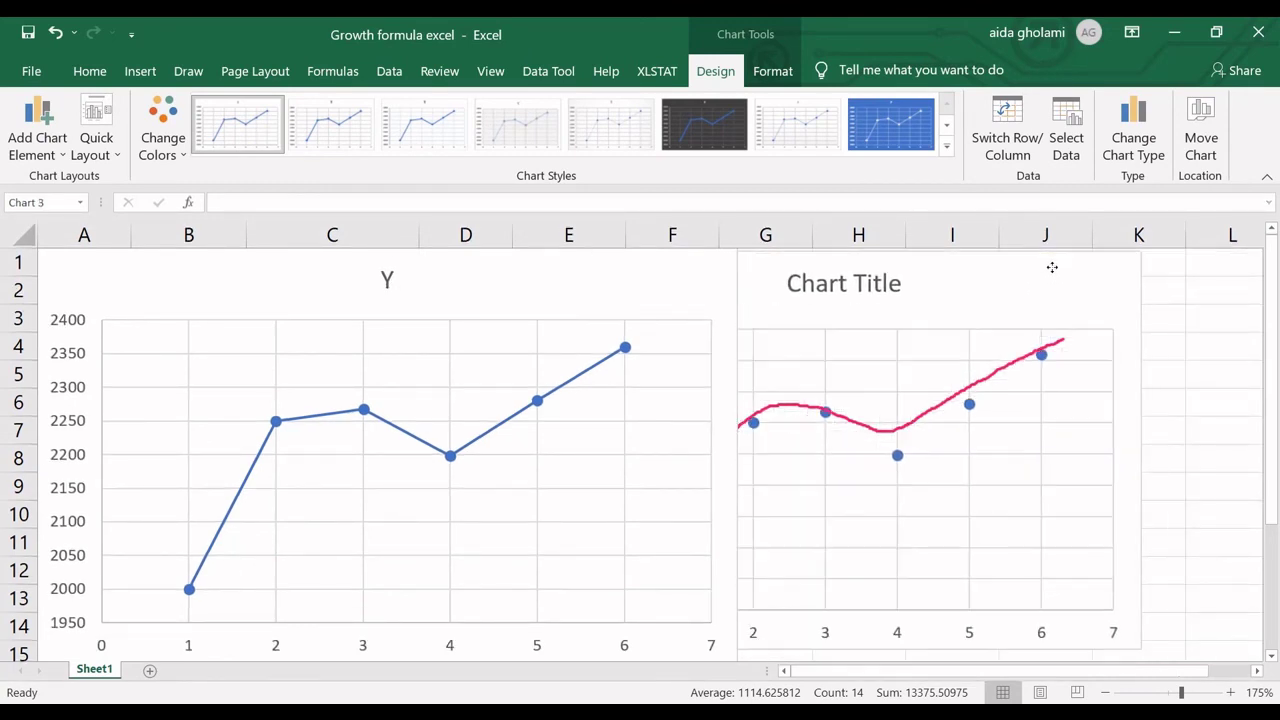
pyautogui.click(514, 337)
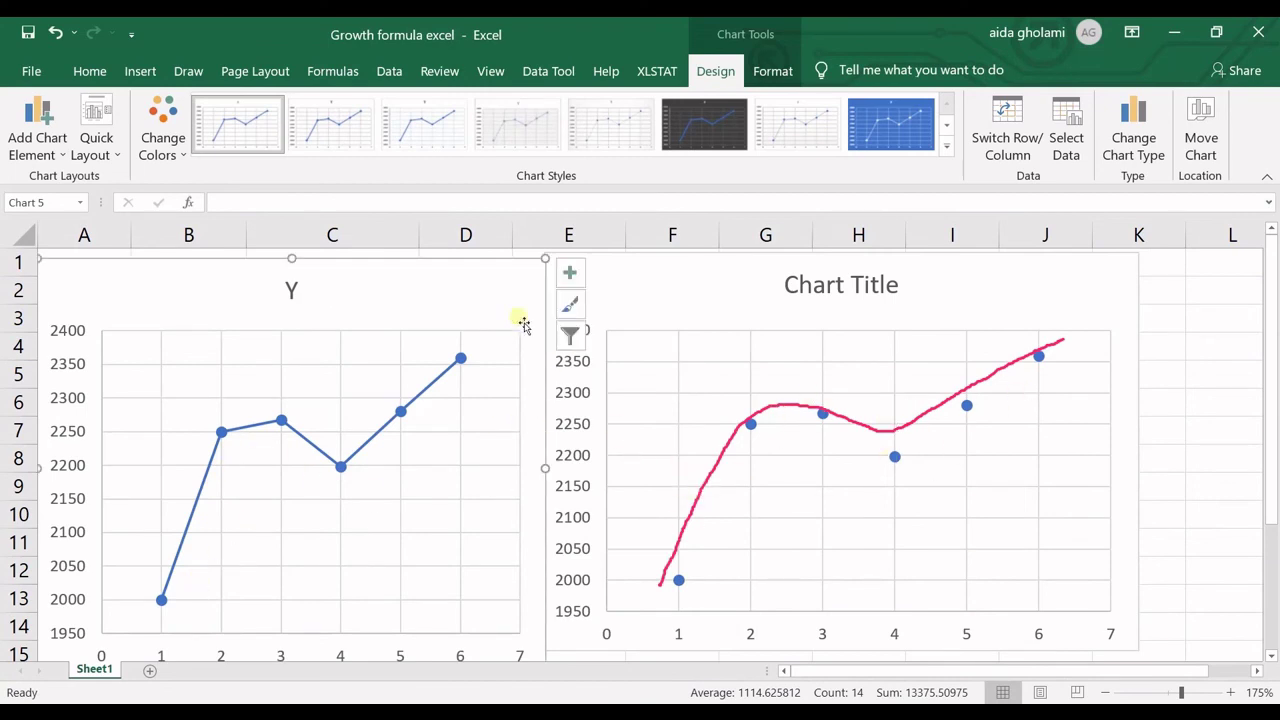
pyautogui.click(480, 283)
pyautogui.press('Delete')
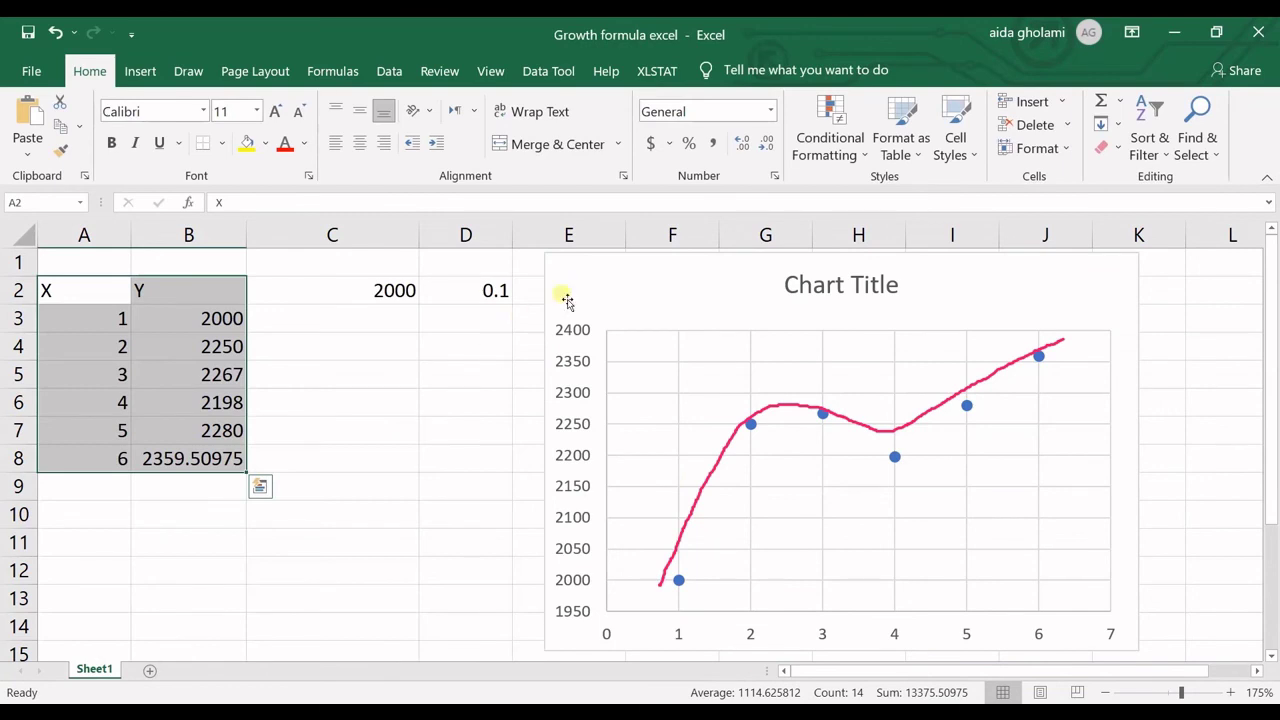
pyautogui.click(564, 298)
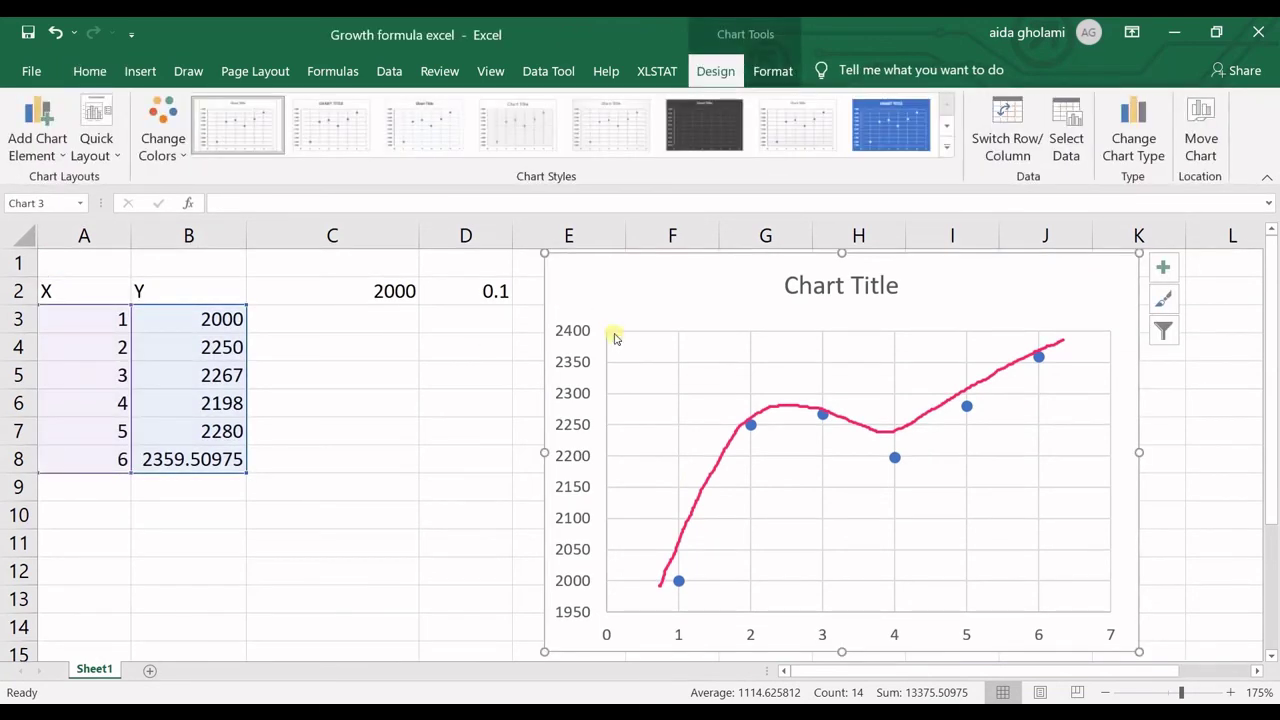